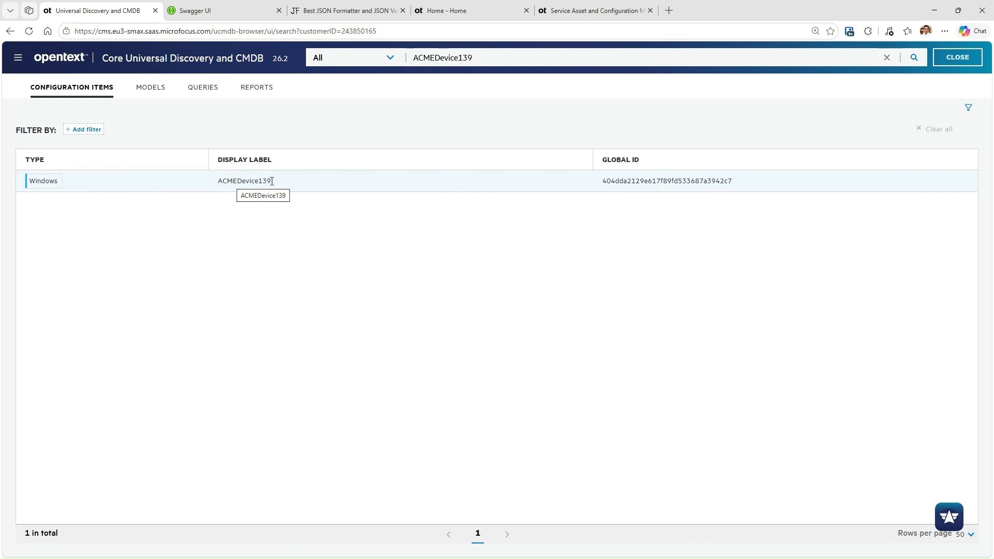
Show the impact simulation of the Windows configuration item ACMEDevice139 and examine the affected items
double_click(621, 184)
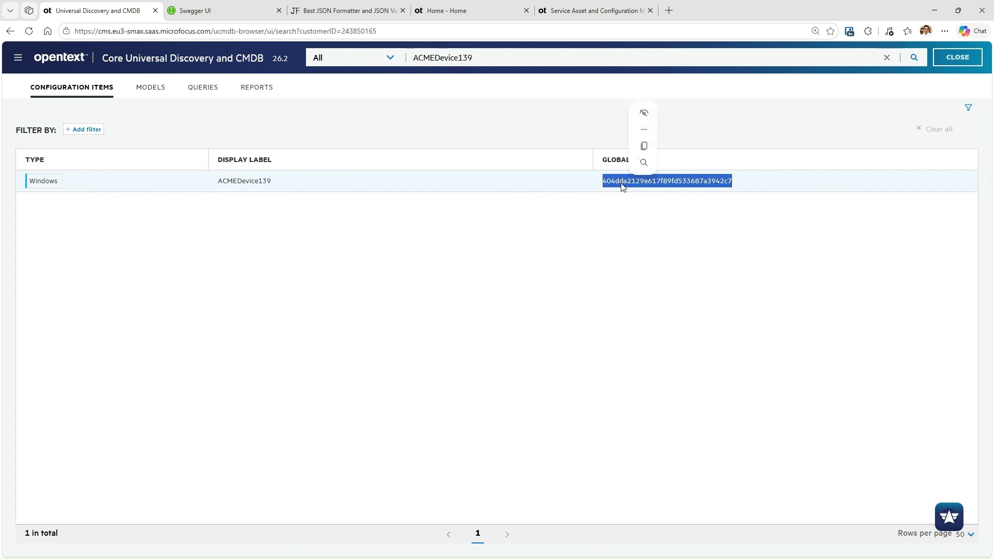
click(378, 234)
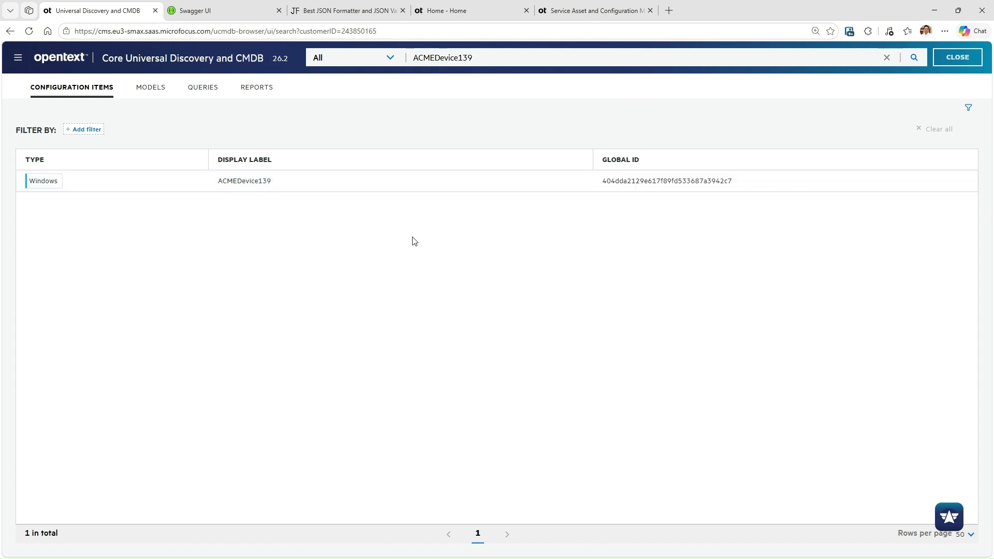
right_click(154, 185)
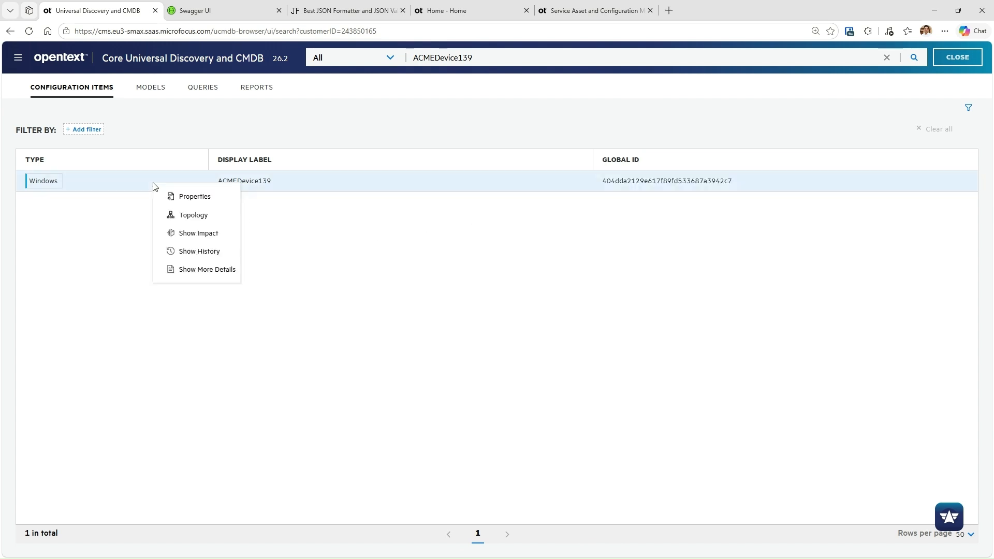
click(209, 236)
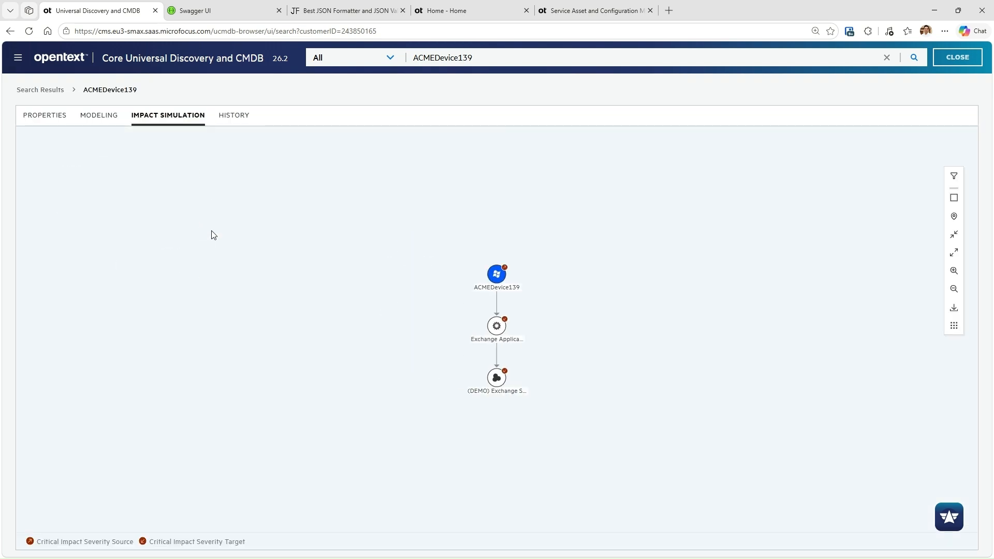
scroll(432, 331, up, 3)
drag(433, 332, 364, 326)
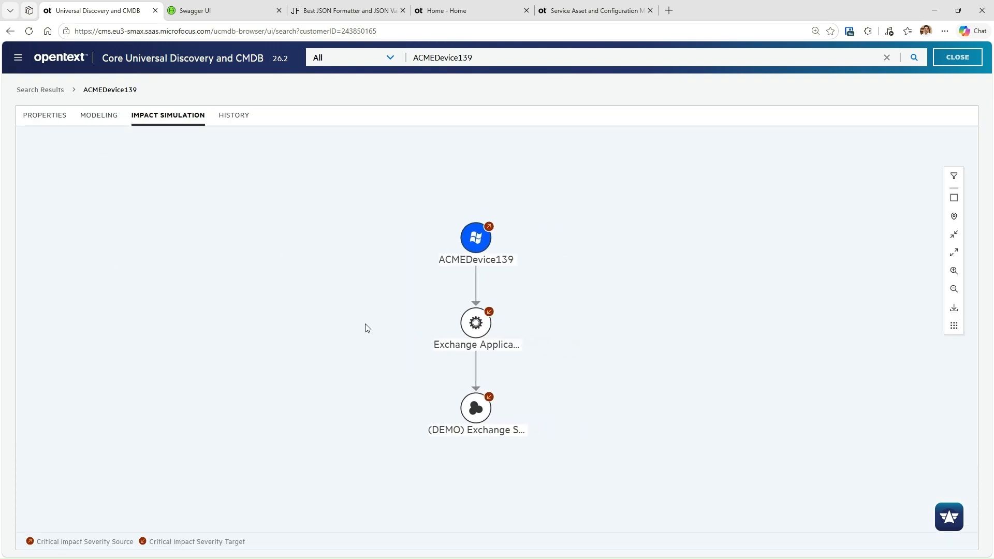
scroll(370, 313, up, 1)
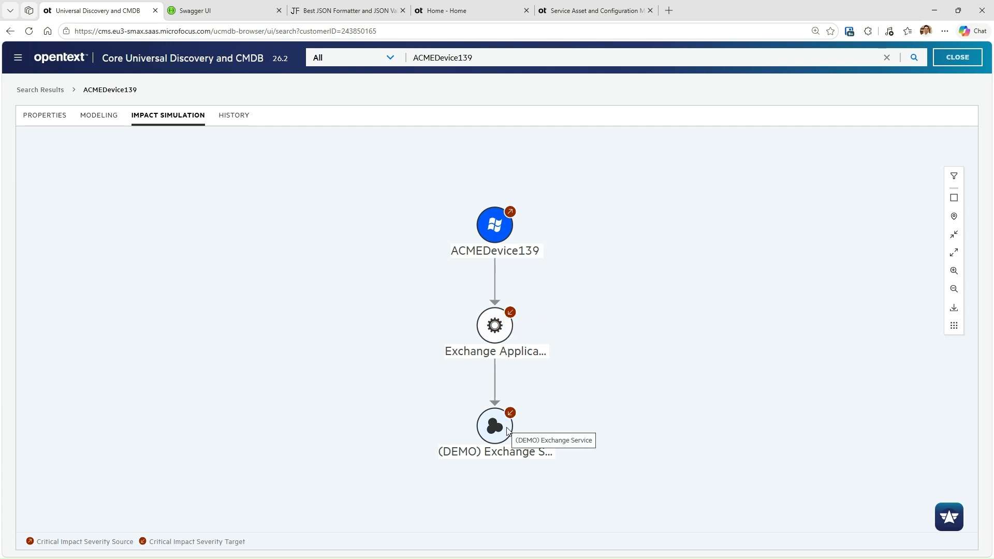
Change the layout of the impact simulation graph to Organic
click(953, 325)
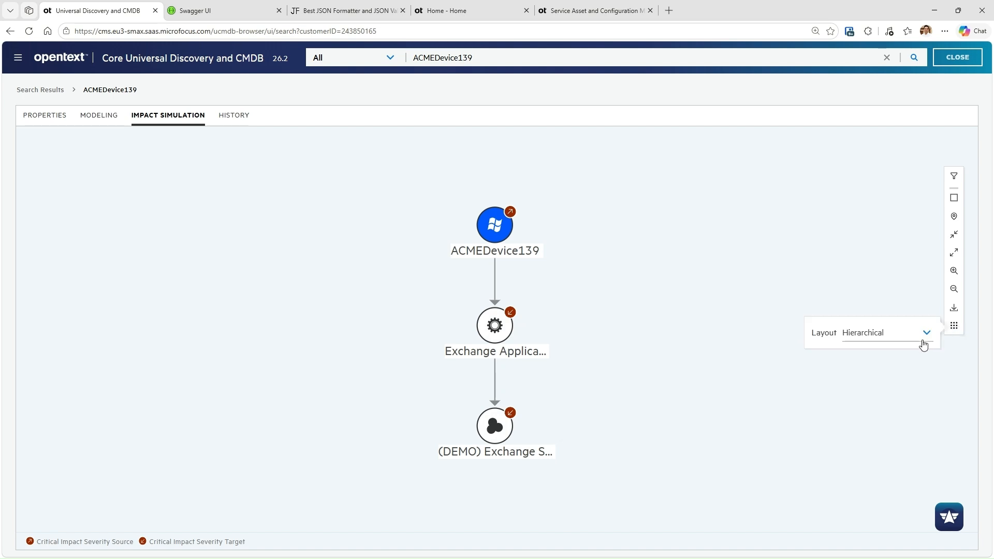
click(903, 341)
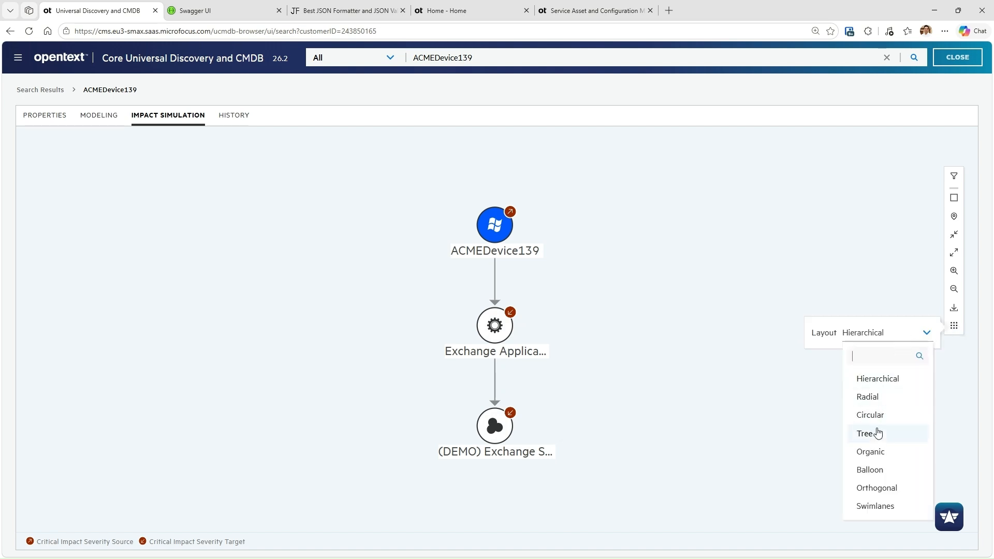
click(876, 451)
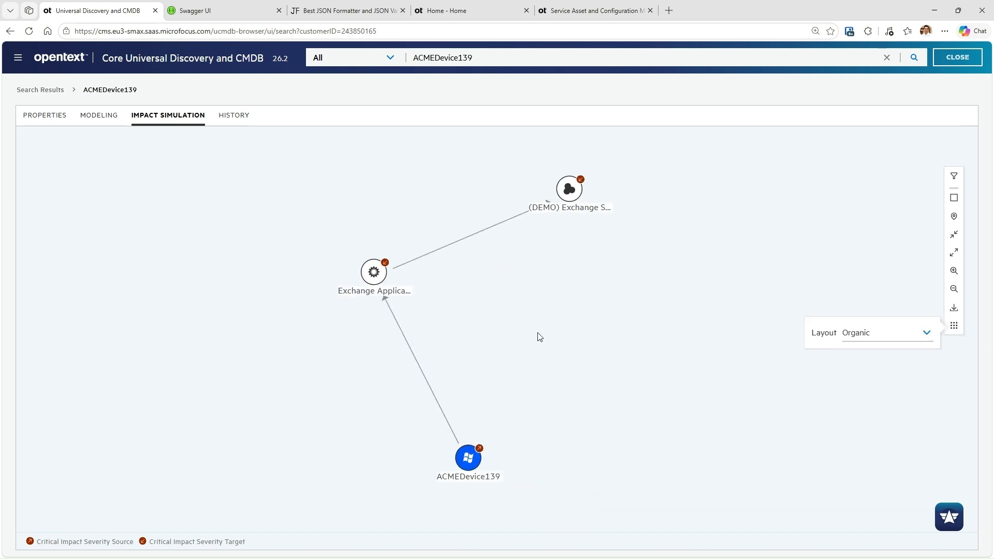
click(537, 306)
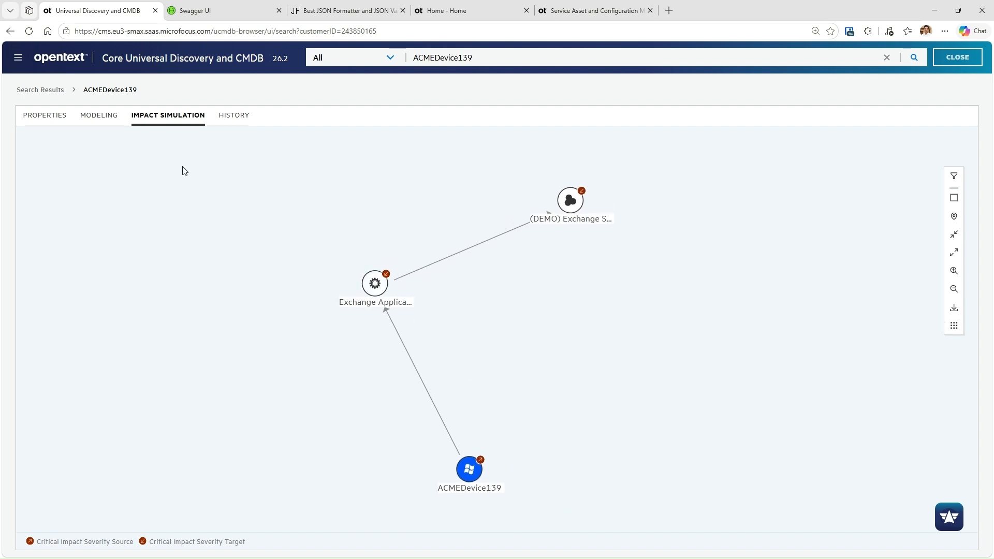
Open the modeling map of ACMEDevice139 and run the impact calculation for that device on the map
click(95, 118)
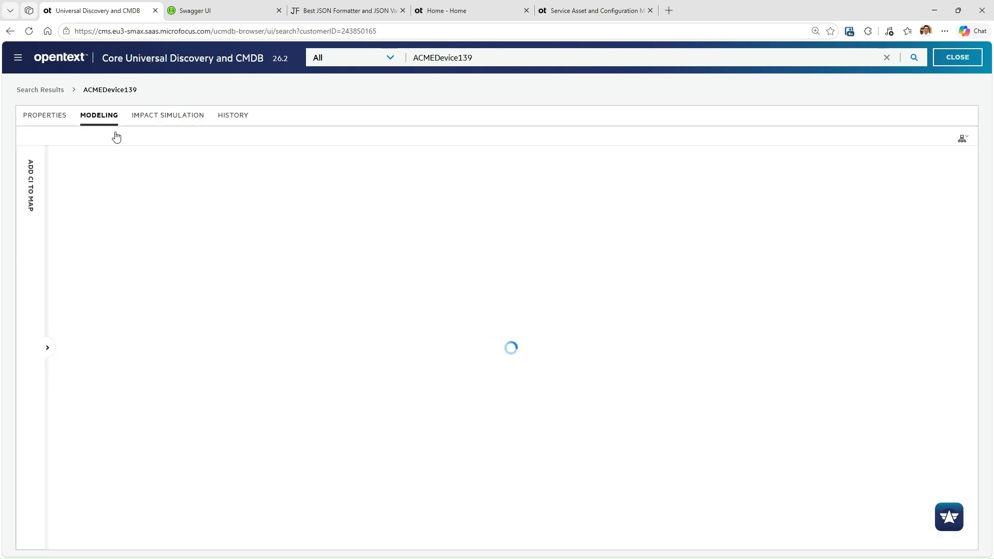
scroll(412, 326, up, 2)
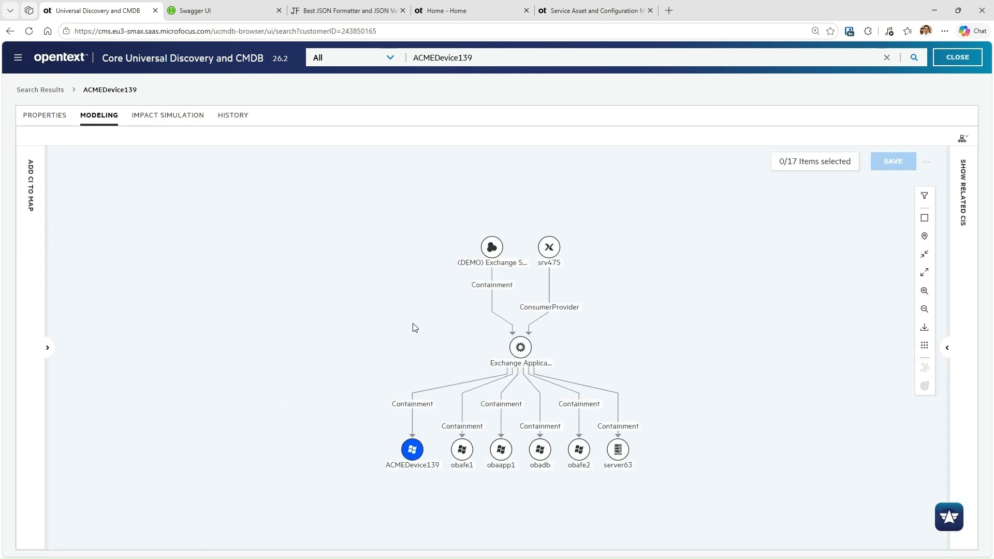
drag(415, 343, 377, 330)
scroll(377, 329, up, 1)
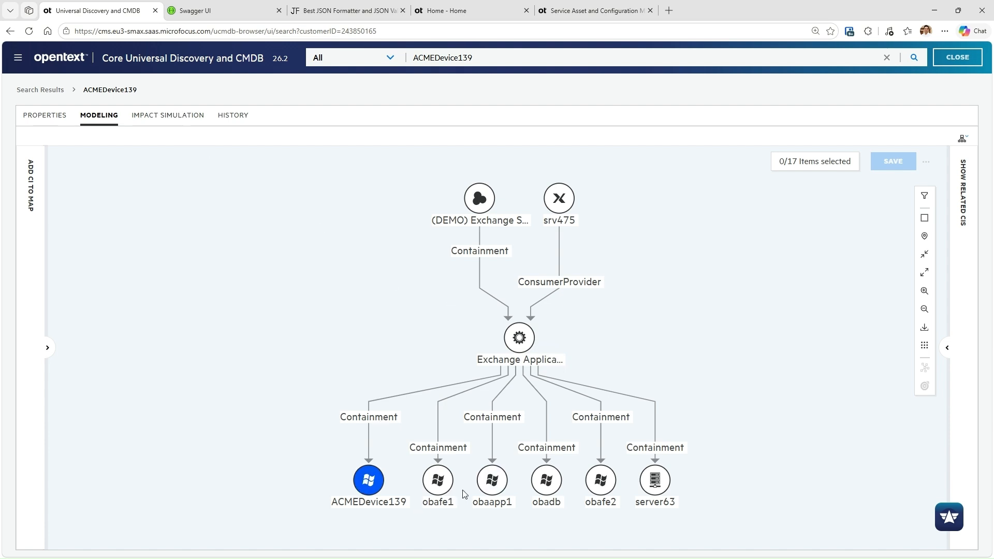
click(370, 479)
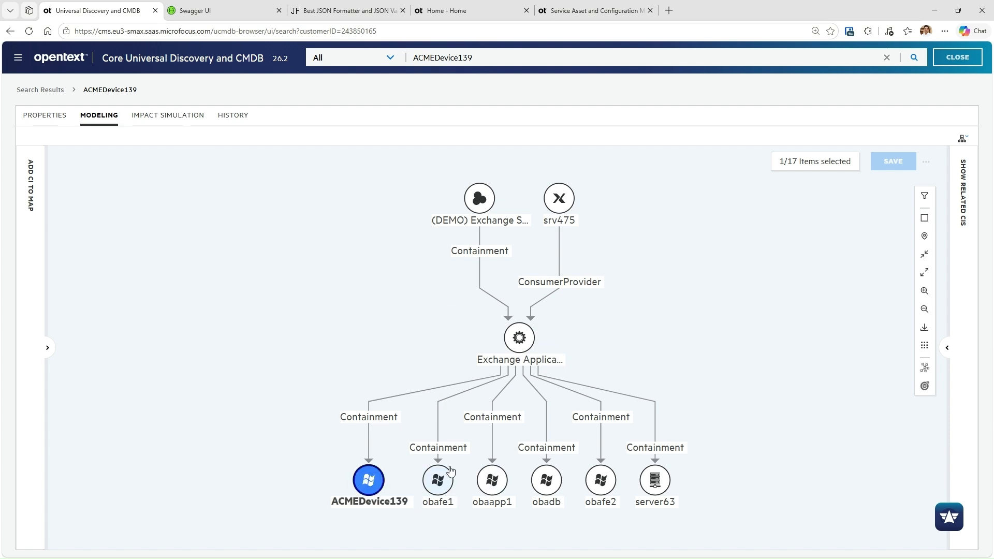
click(925, 386)
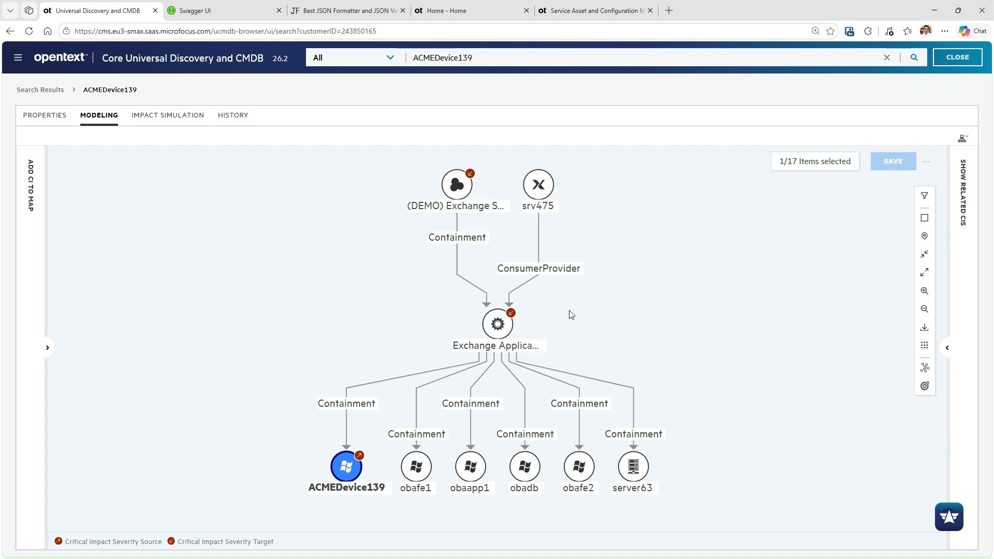
Close the search view and open the REST API Reference from the developer reference help
click(953, 64)
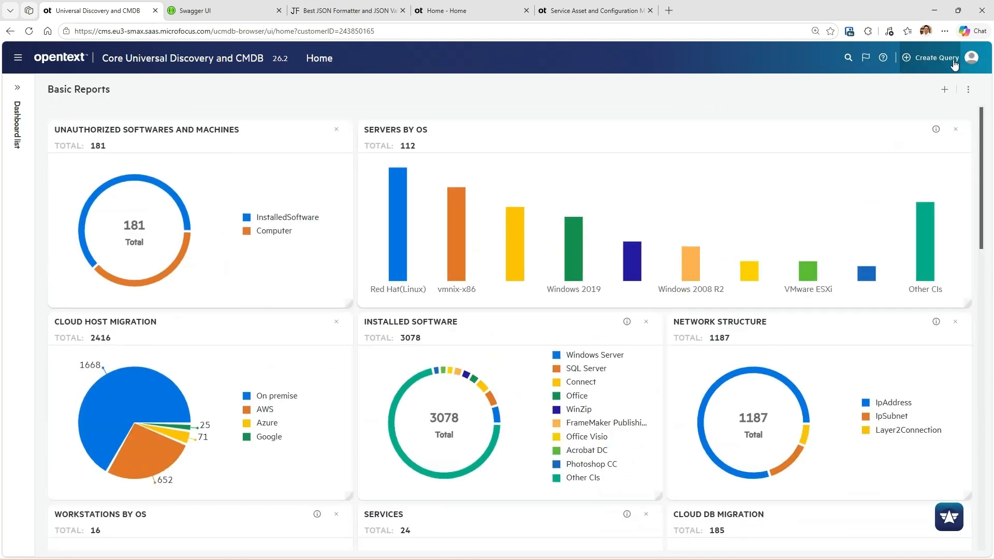
click(884, 58)
scroll(889, 119, down, 15)
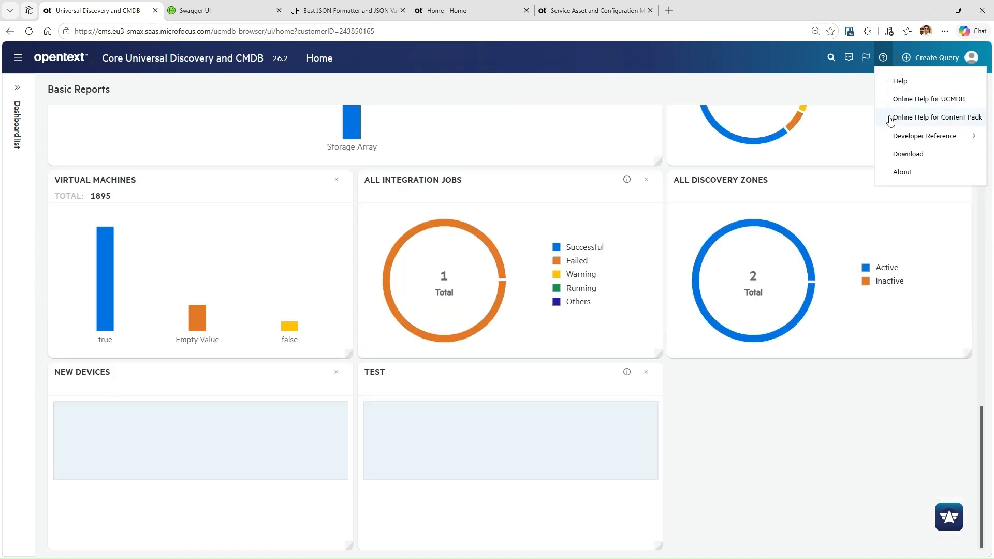
mouse_move(900, 136)
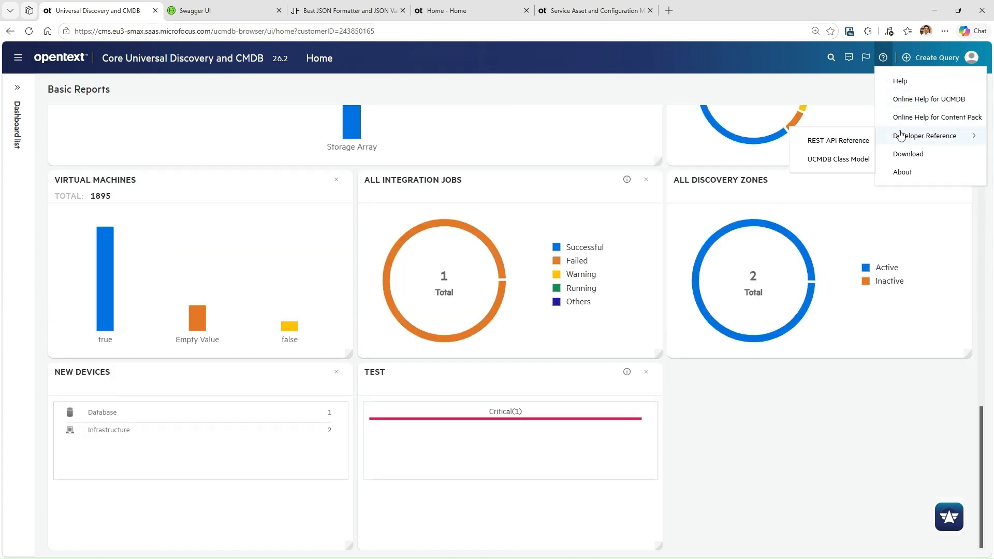
click(826, 144)
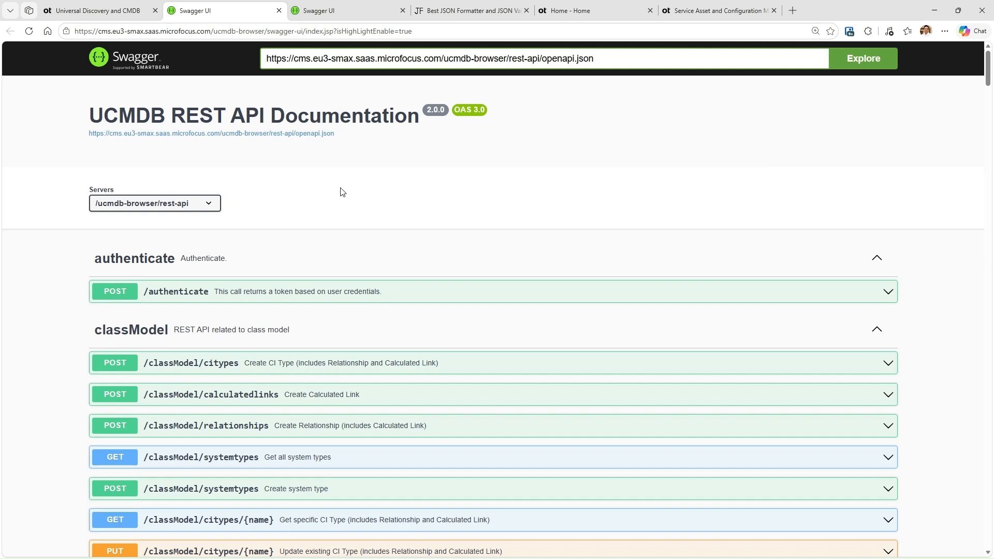
Find "impact" in the API documentation and expand the POST /impactAnalysis call to view its parameters
key(ctrl+f)
text(impac)
key(ctrl+a)
text(impact)
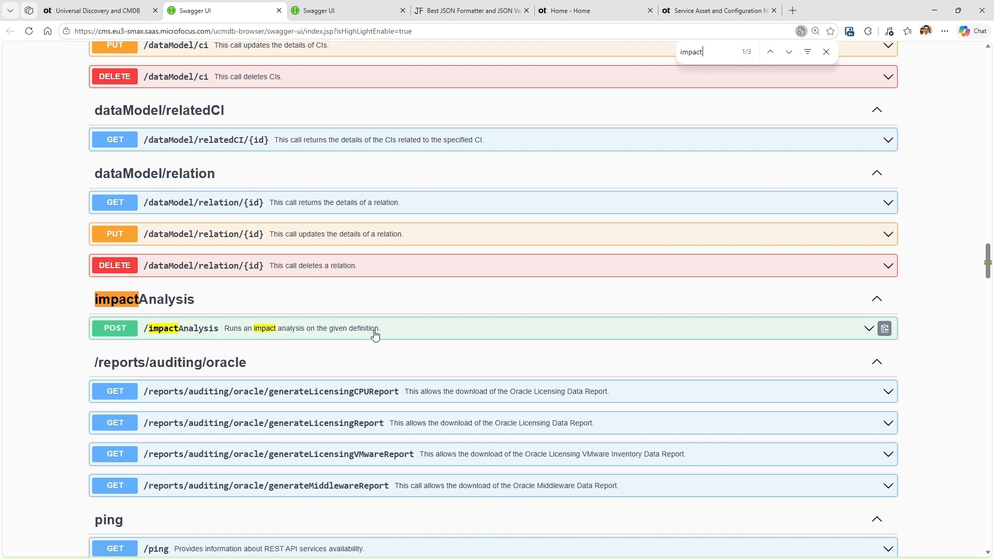
click(872, 331)
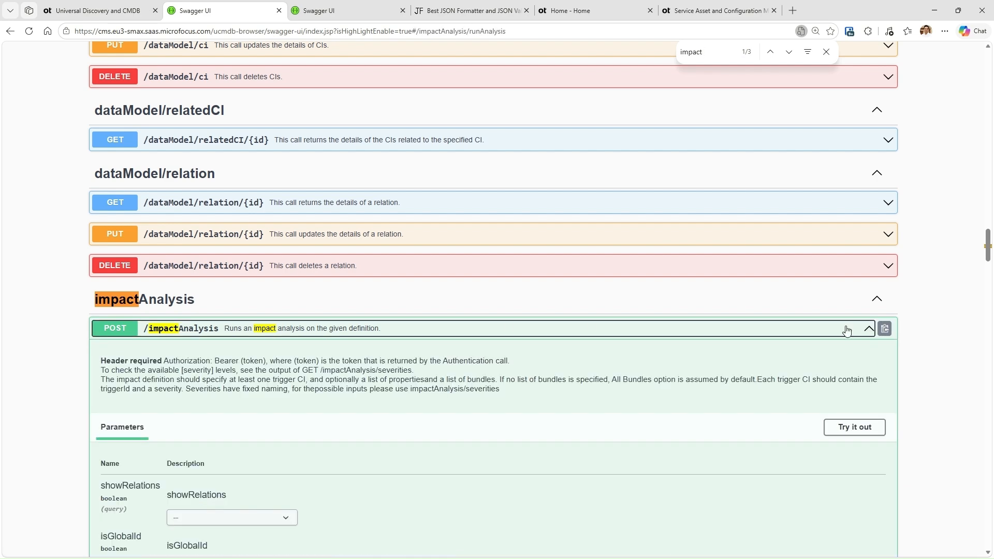
scroll(399, 337, down, 3)
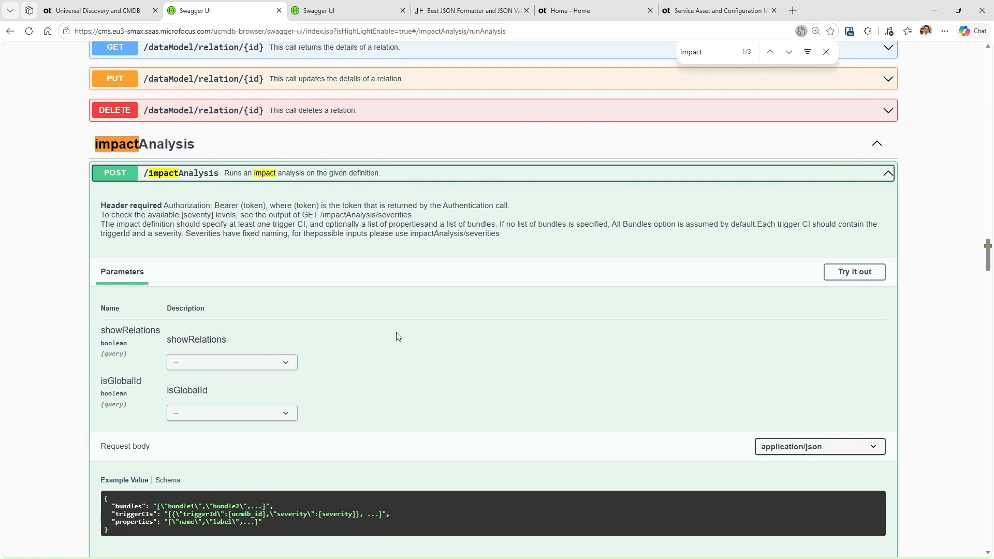
scroll(397, 336, down, 1)
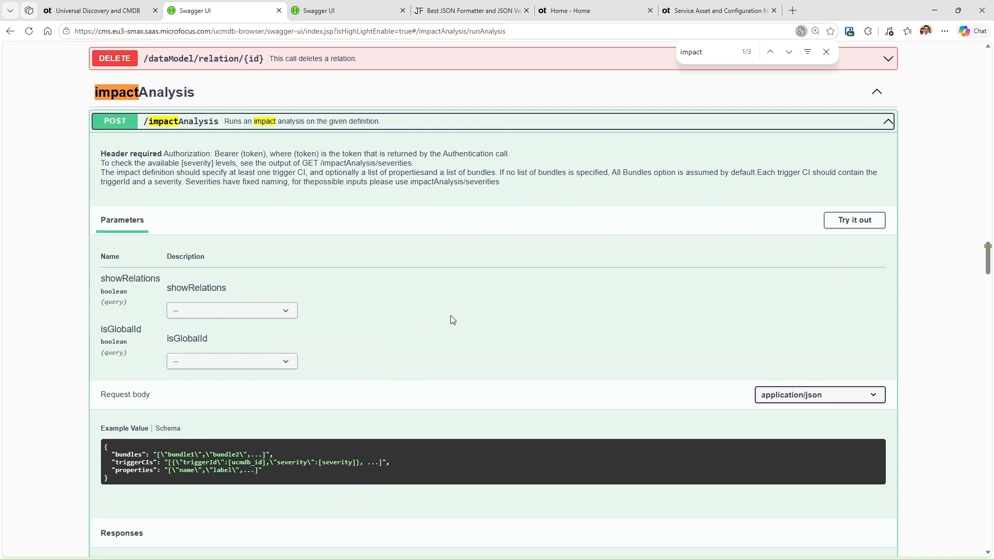
Enable trying out the impactAnalysis call and set showRelations to false and isGlobalId to true
click(850, 224)
scroll(479, 265, down, 1)
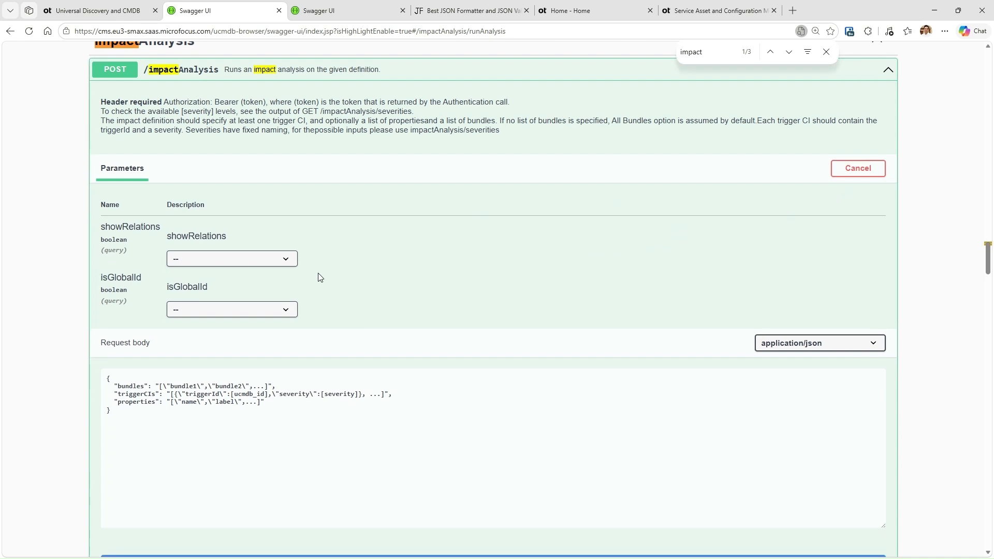
click(223, 262)
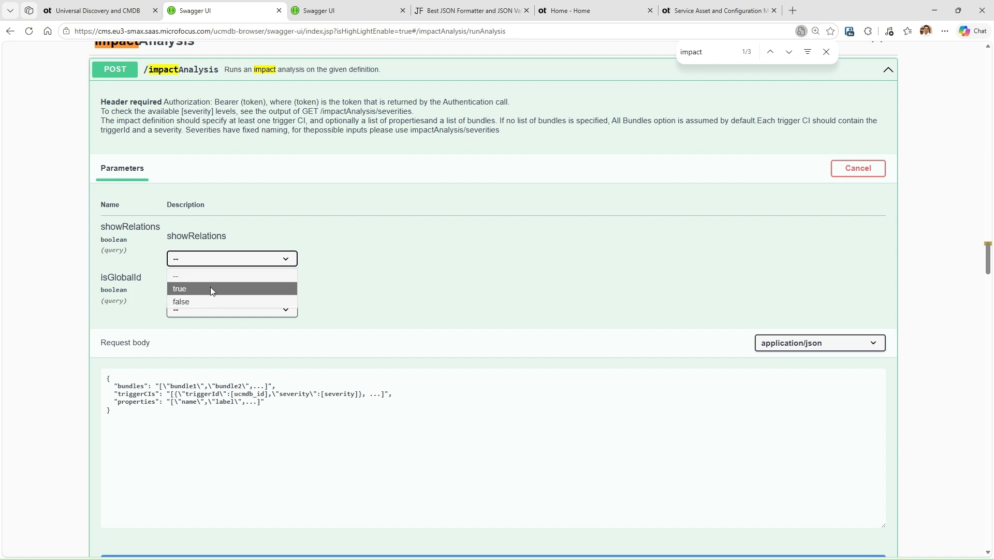
click(203, 301)
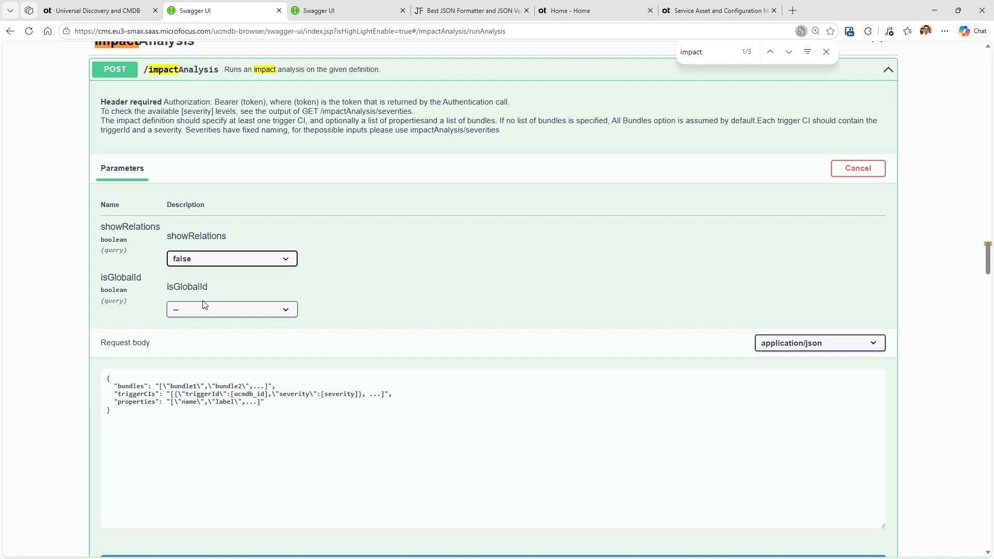
click(237, 311)
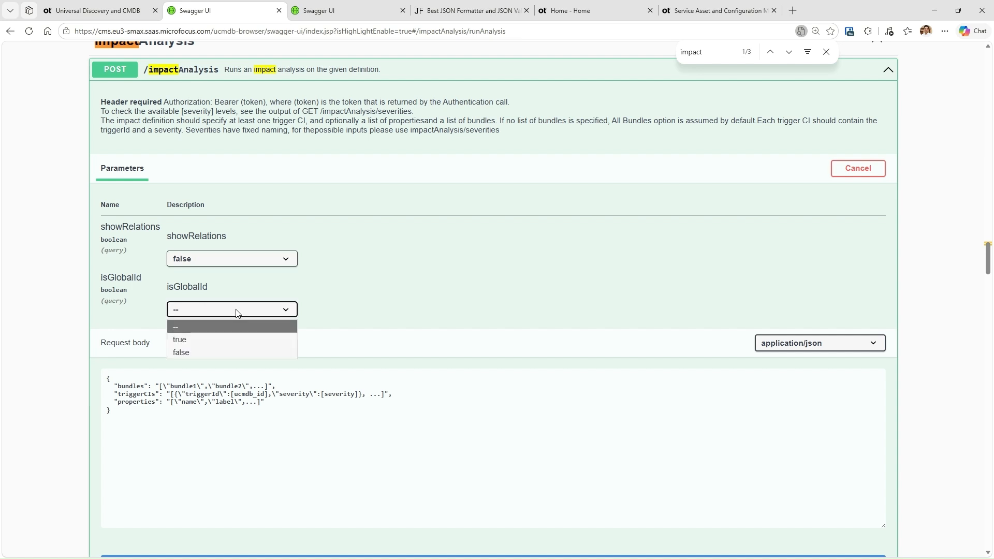
click(215, 339)
Delete the example JSON from the impactAnalysis request body
click(162, 441)
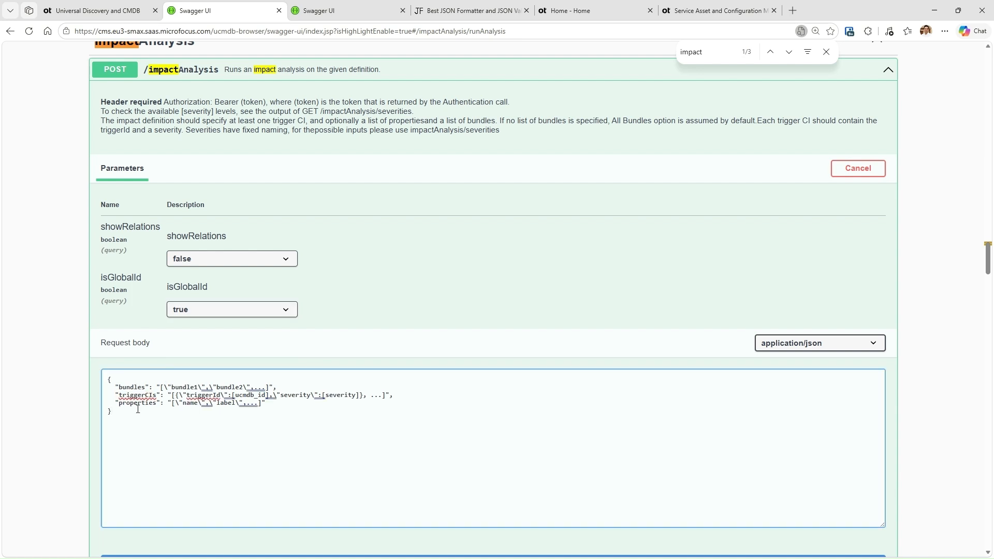
drag(143, 395, 156, 395)
key(ctrl+a)
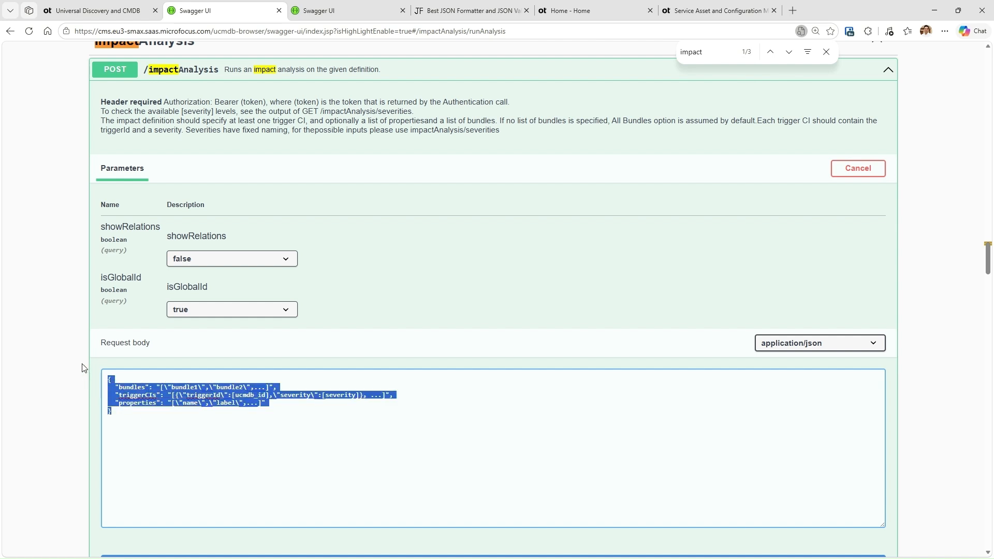
key(Delete)
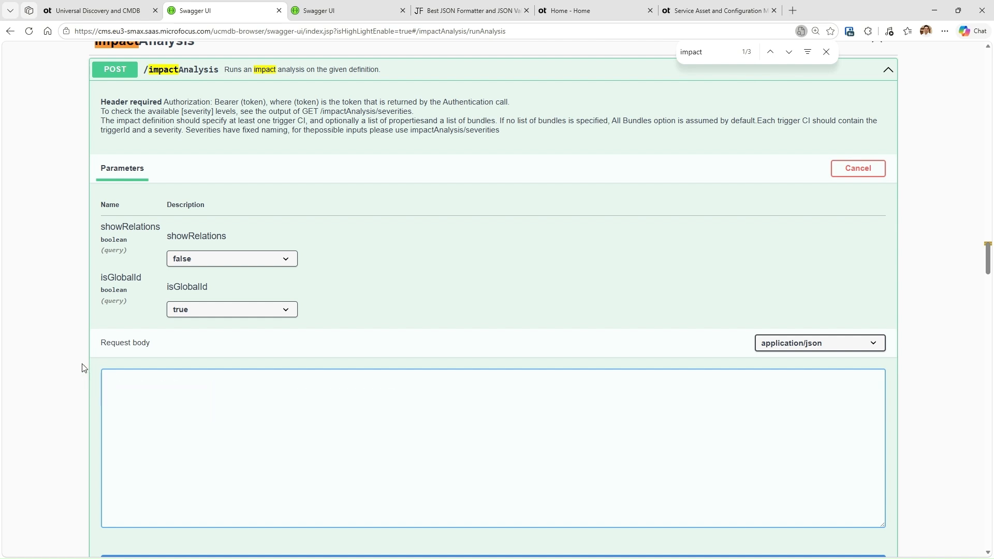
key(super+v)
click(166, 310)
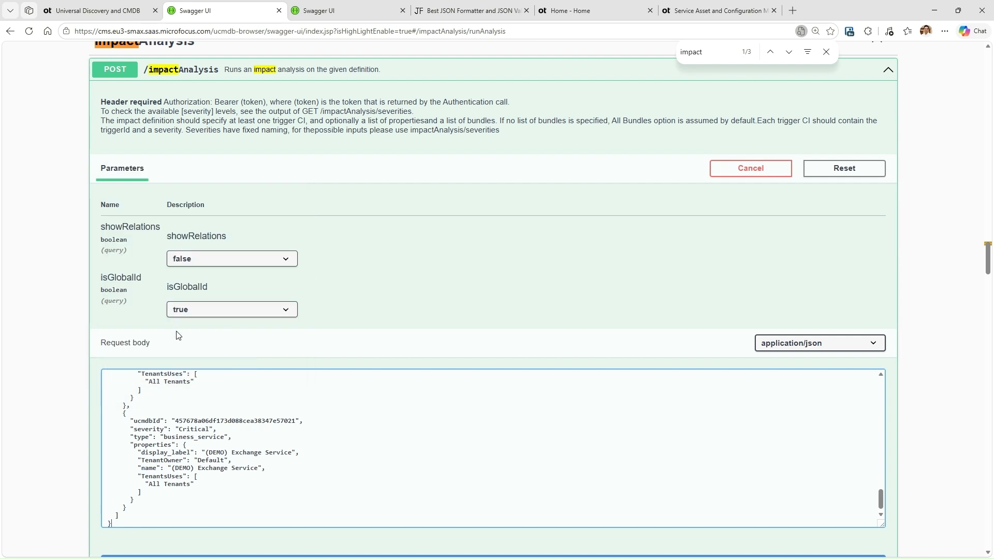
key(ctrl+a)
key(Delete)
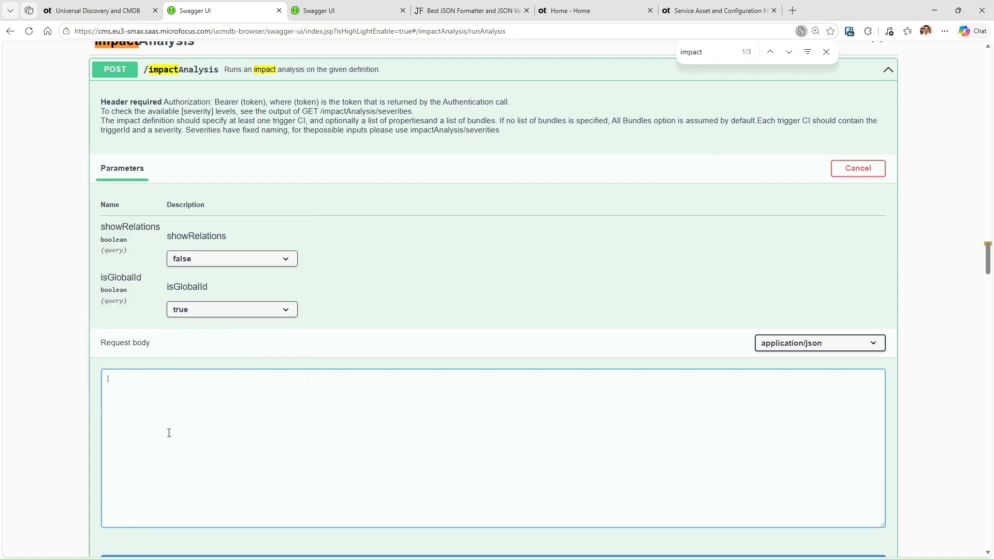
Fill the request body from clipboard history with the triggerCIs JSON: triggerId 404dda2129e617f89fd533687a3942c7, severity "Critical", properties name, display_label and type
key(super+v)
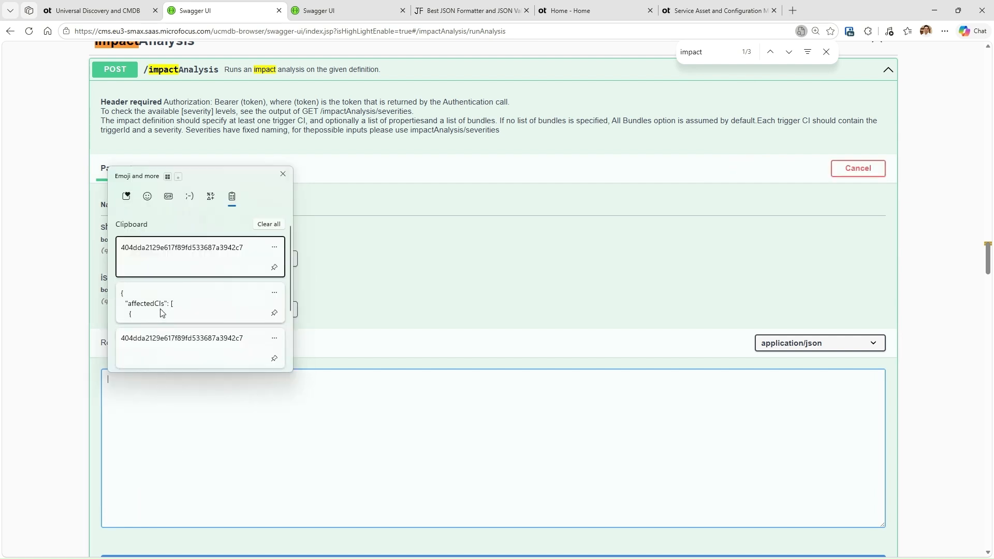
scroll(162, 312, down, 2)
click(156, 357)
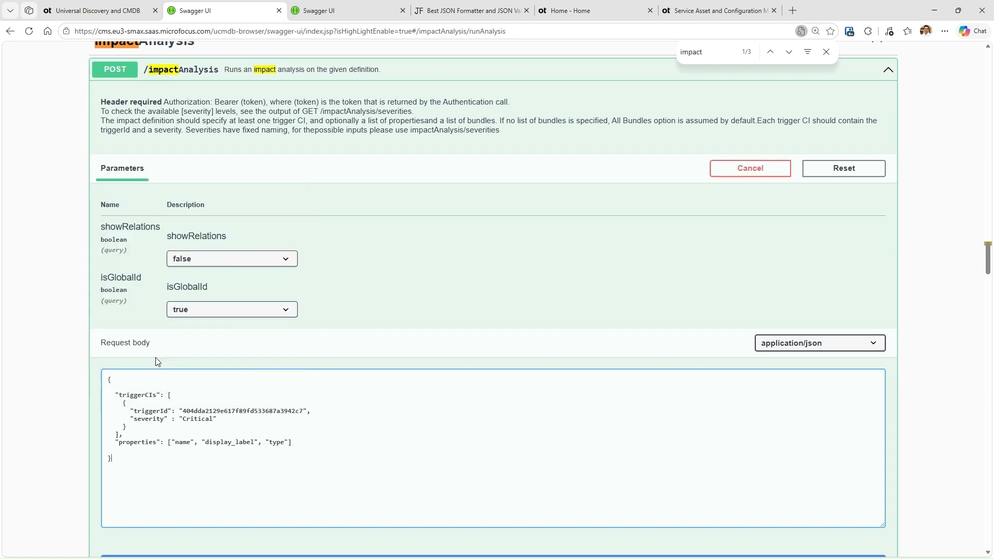
double_click(230, 410)
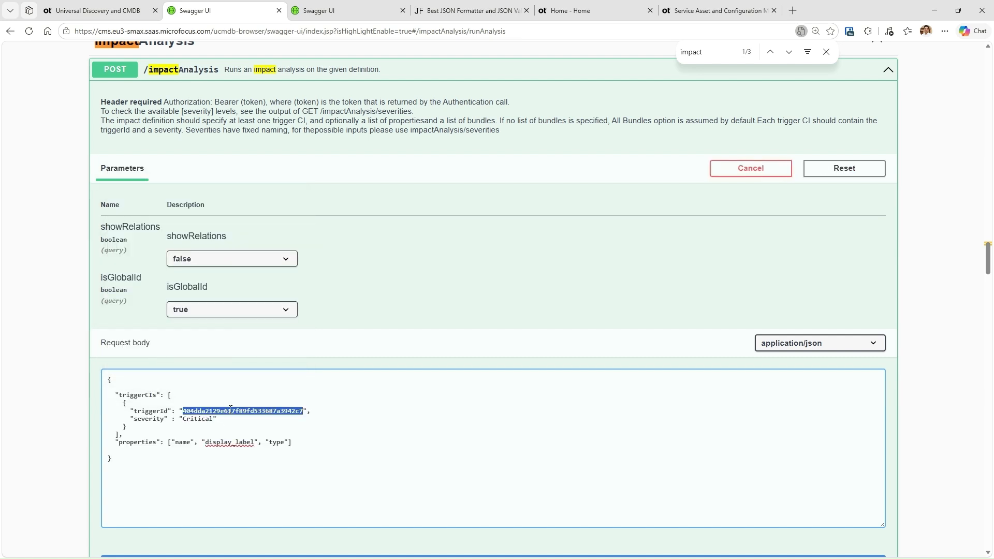
Check the severity value in the request body, dismiss the page search and execute the impactAnalysis call
double_click(198, 419)
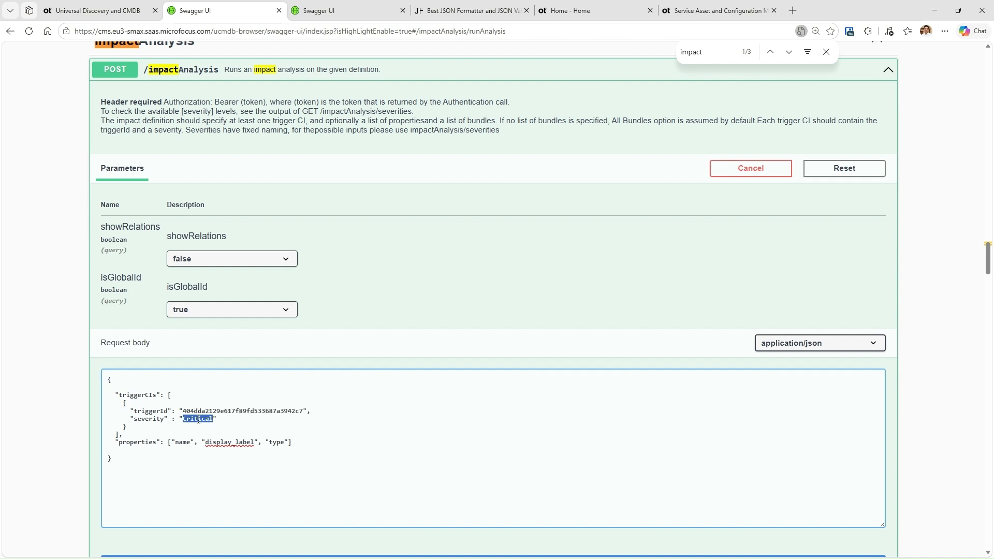
click(193, 429)
scroll(279, 403, down, 3)
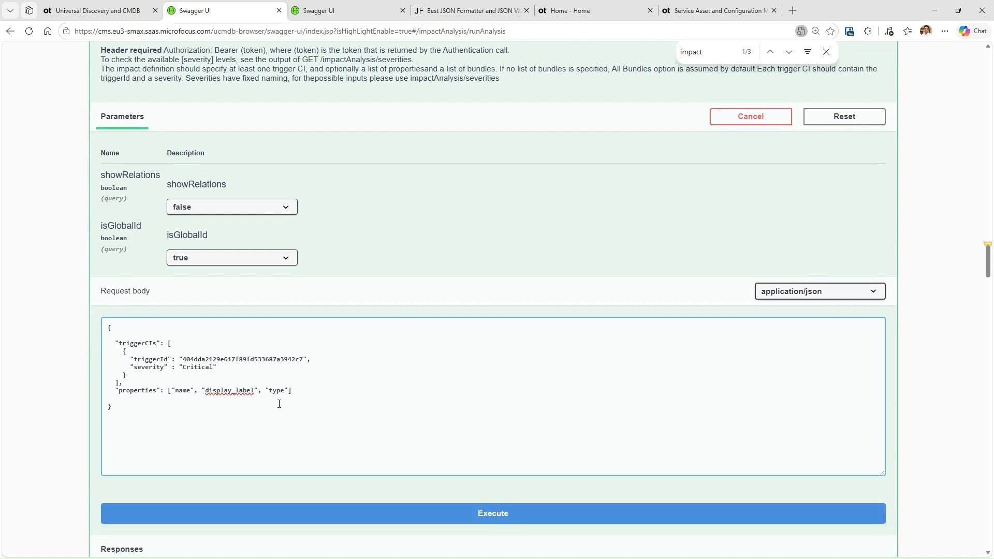
click(826, 52)
click(441, 413)
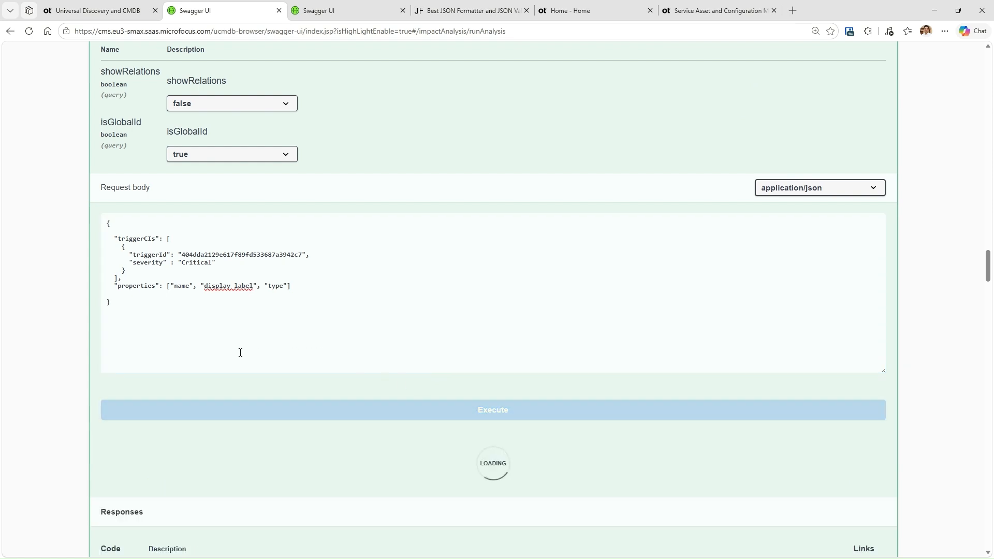
Examine the executed impactAnalysis call's curl command, request URL, response body and response headers
scroll(196, 350, down, 2)
scroll(178, 405, down, 3)
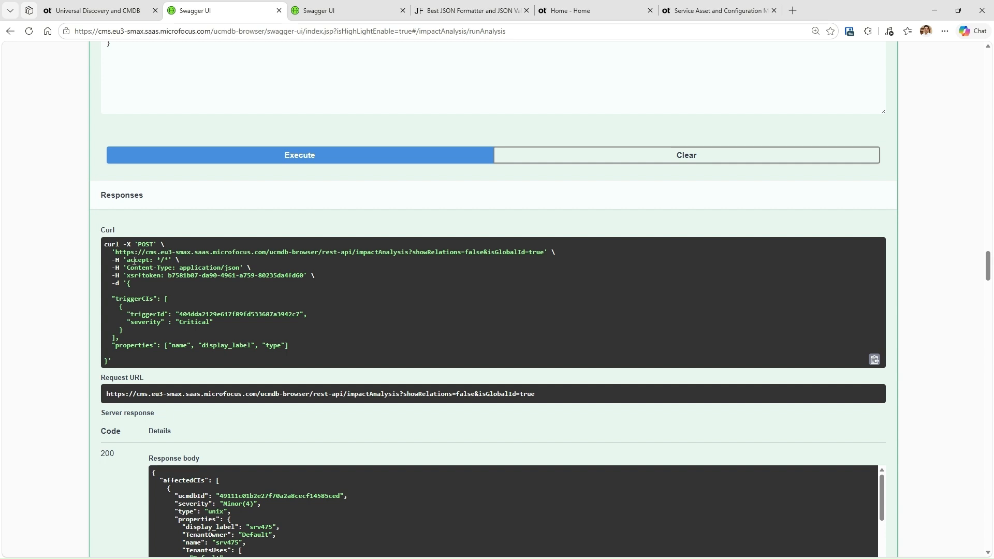
scroll(134, 261, down, 2)
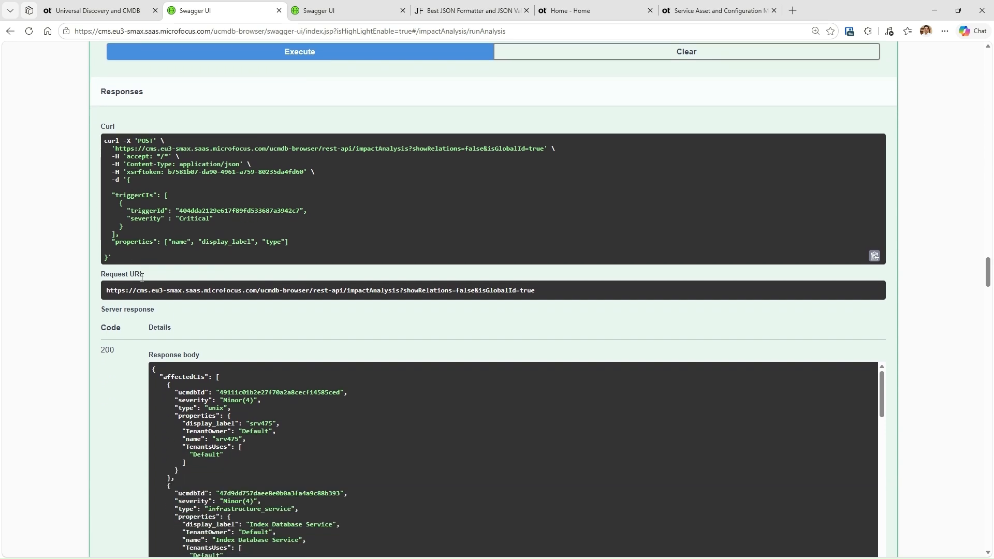
scroll(123, 342, down, 2)
scroll(155, 383, down, 2)
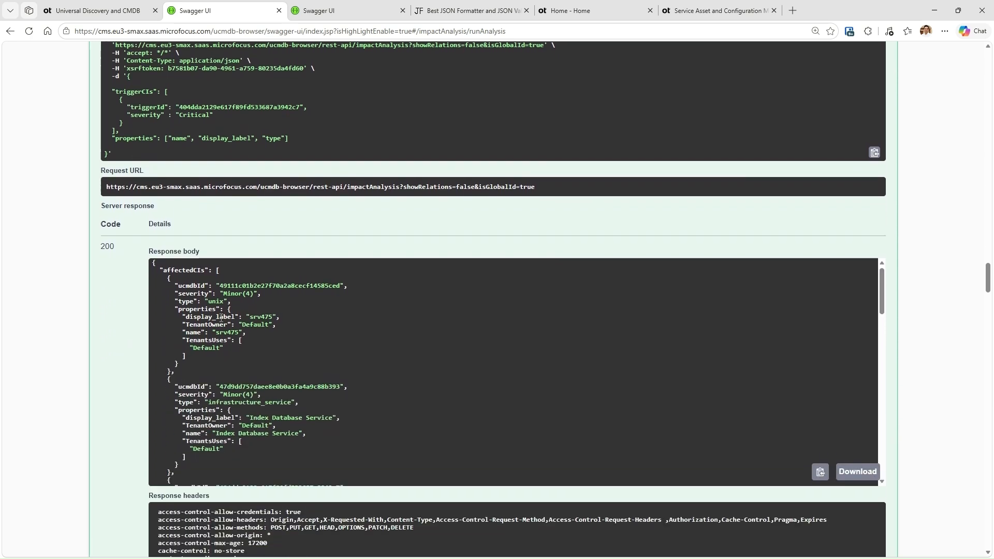
scroll(117, 396, down, 3)
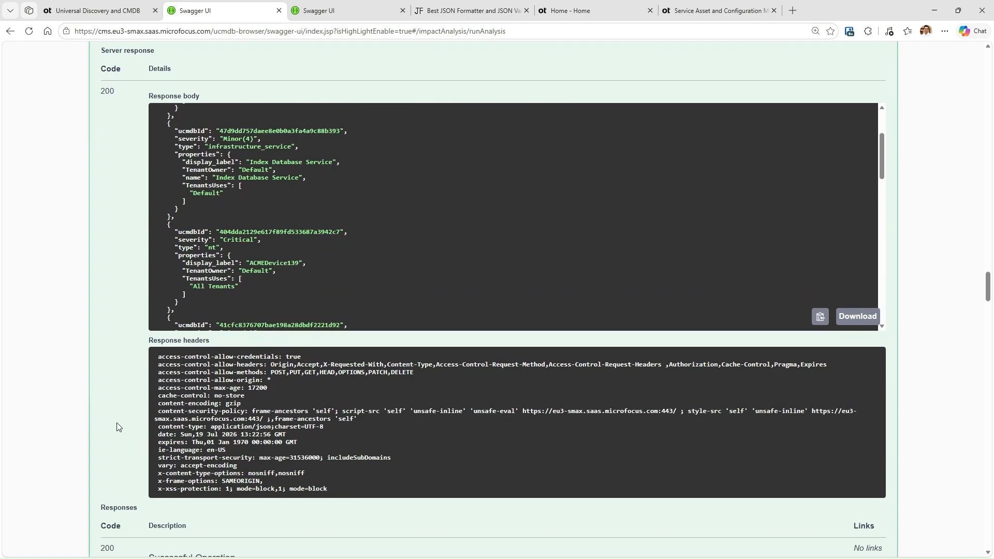
scroll(110, 393, up, 2)
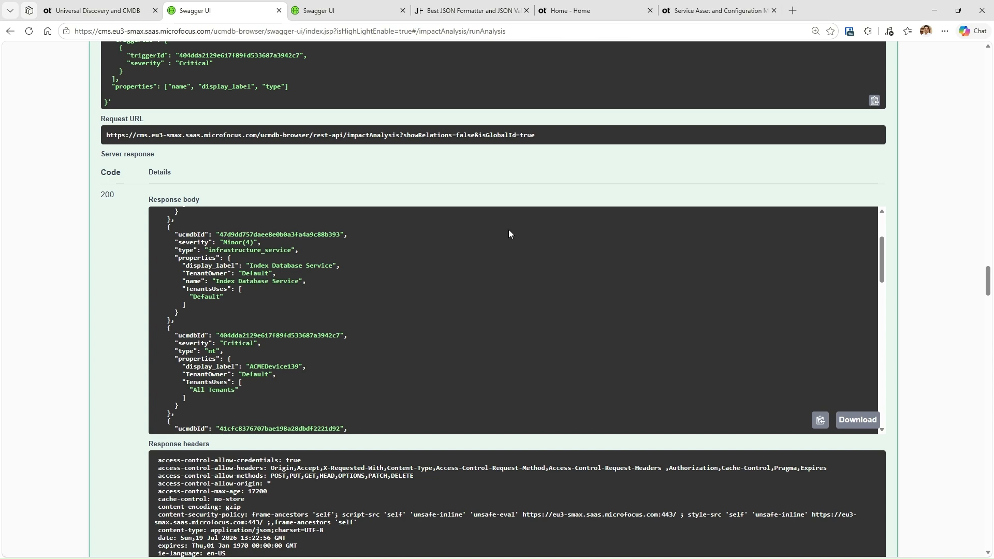
Switch to JSON Formatter and paste the impactAnalysis response body into the empty input editor
click(448, 12)
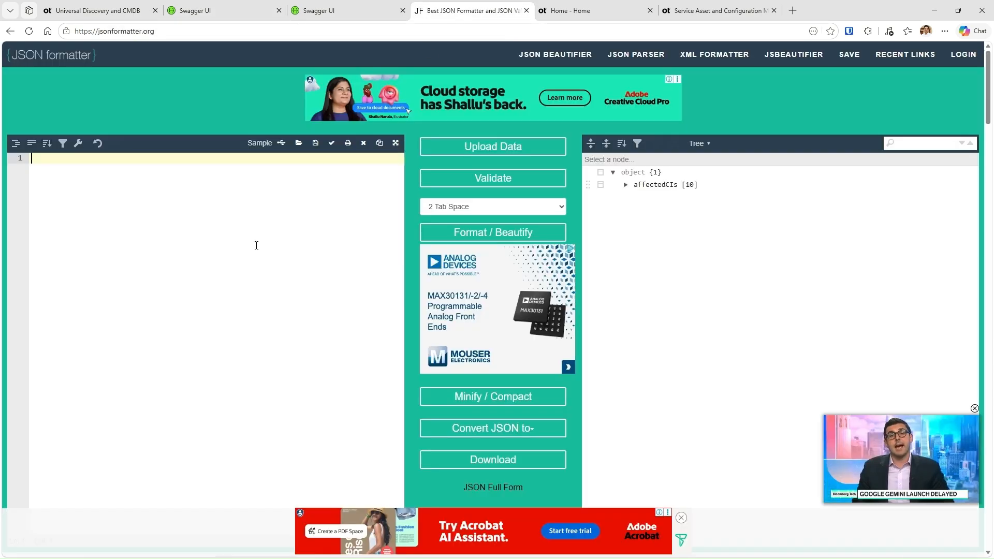
key(ctrl+v)
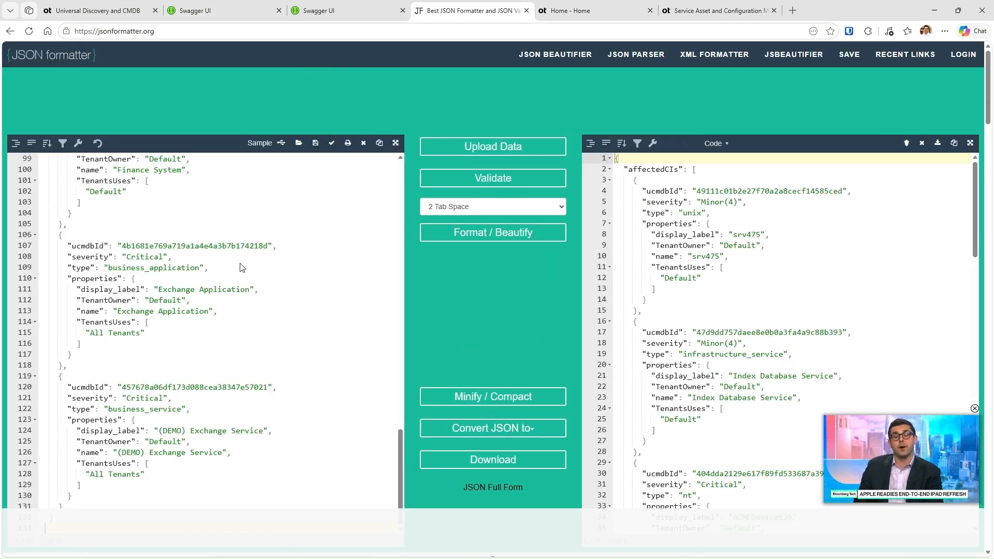
scroll(331, 249, up, 5)
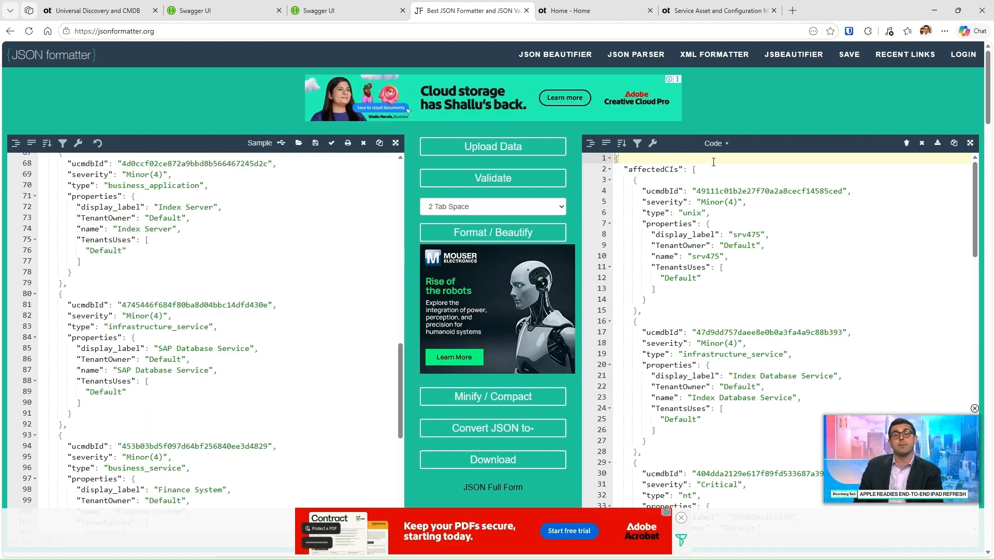
Show the formatted output as a tree, dismiss the floating video ad and expand the affectedCIs node
click(716, 144)
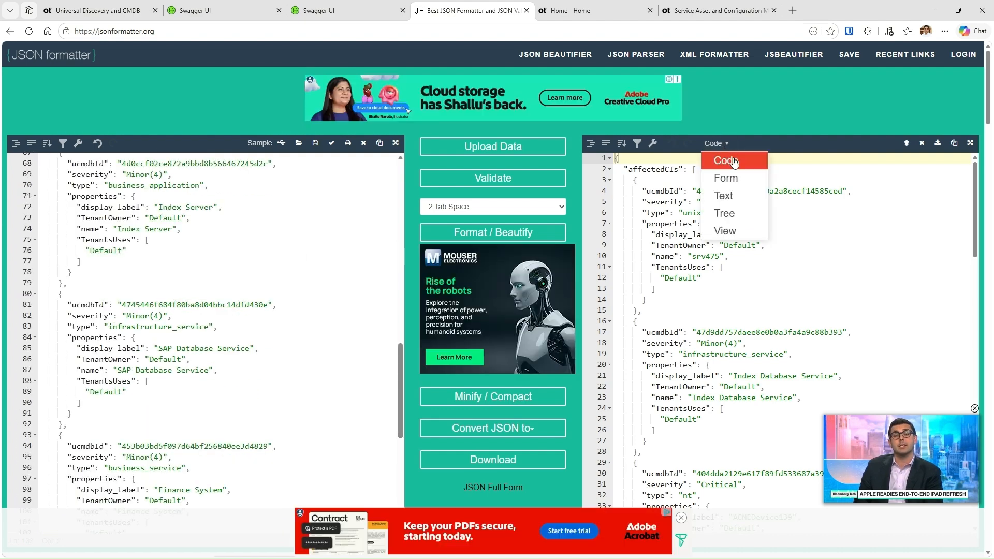
click(731, 212)
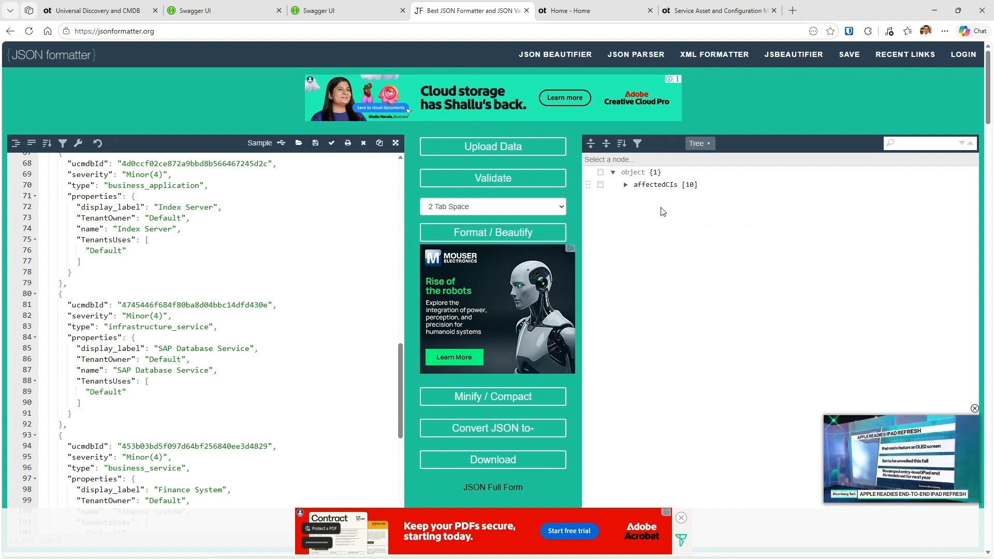
click(974, 409)
click(624, 185)
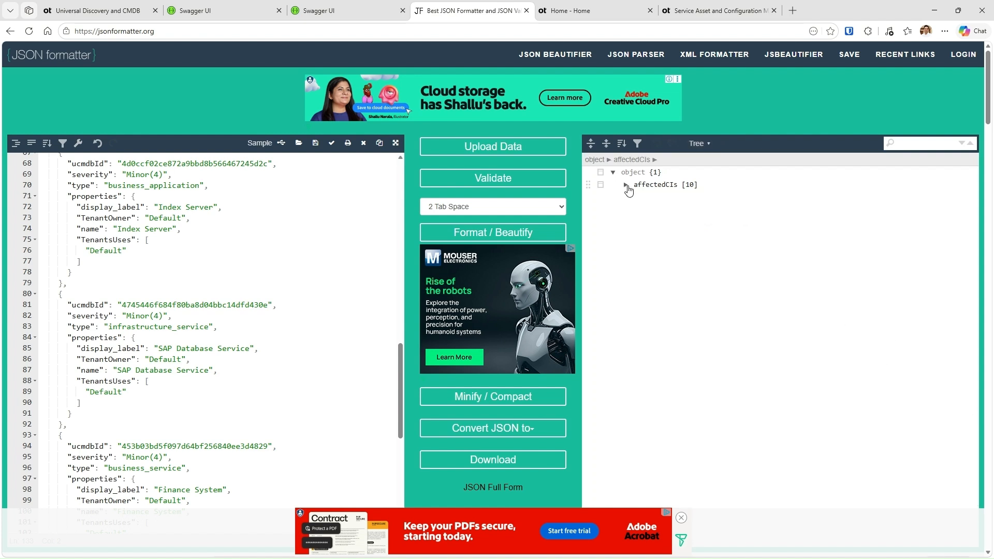
Expand affectedCIs entries 0, 1 and 2 in the tree, including the properties of entry 2
scroll(238, 243, up, 15)
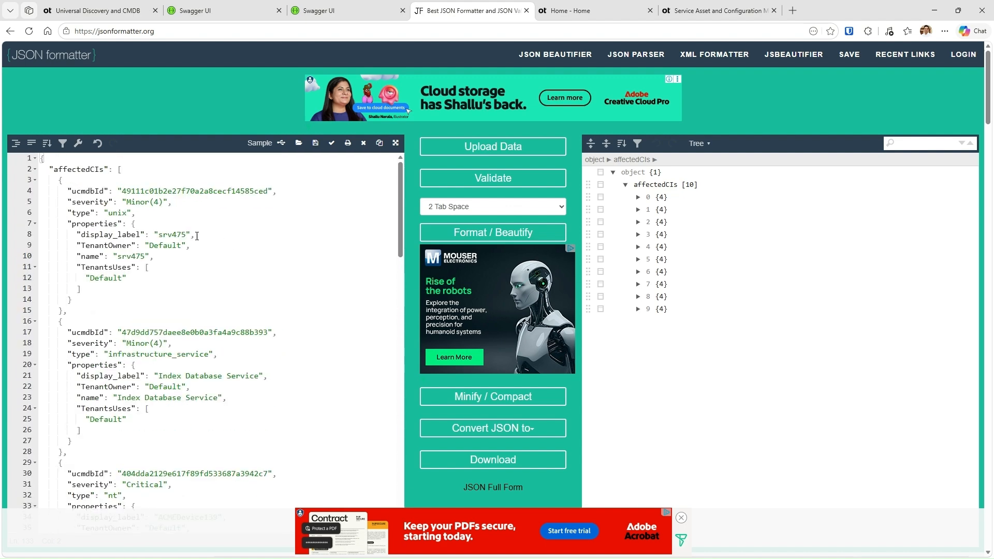
click(638, 197)
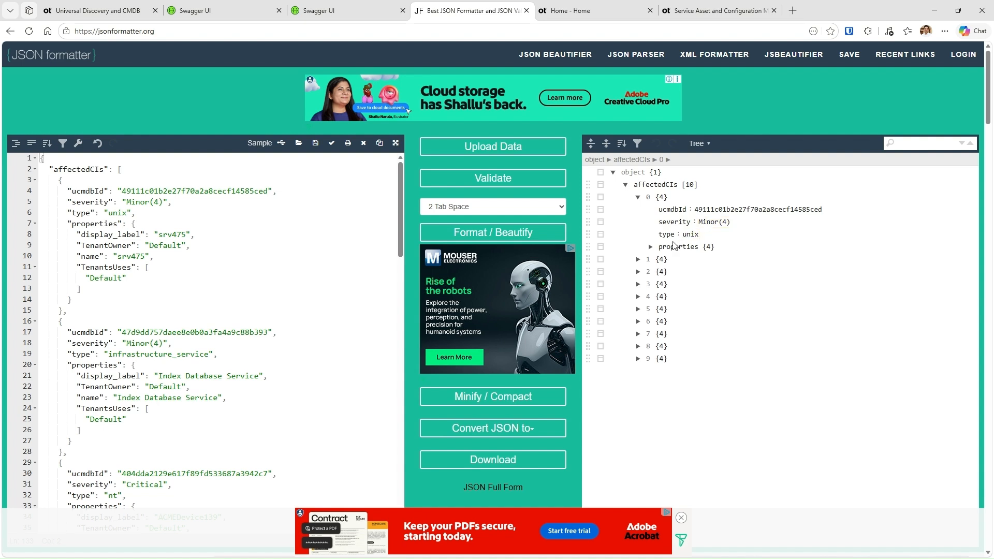
click(638, 259)
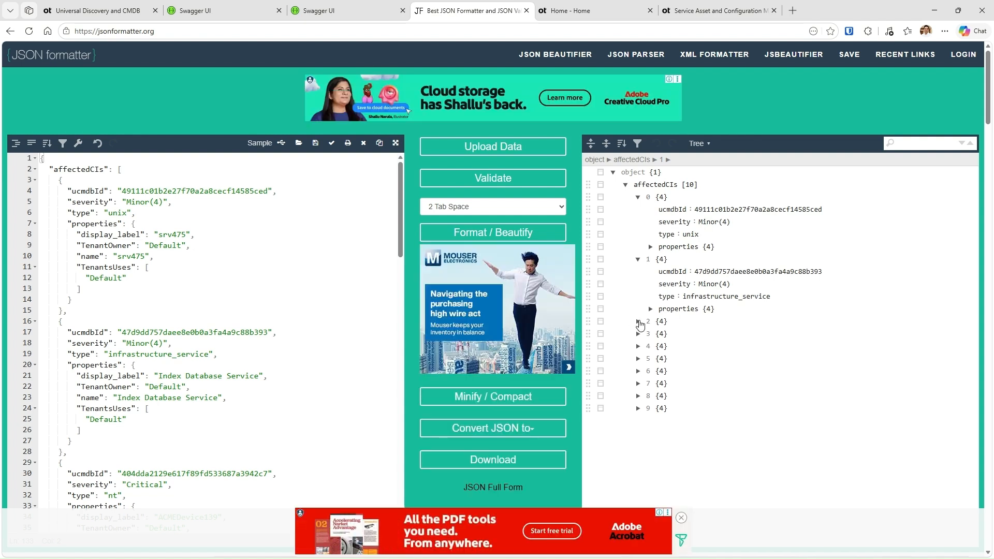
click(638, 321)
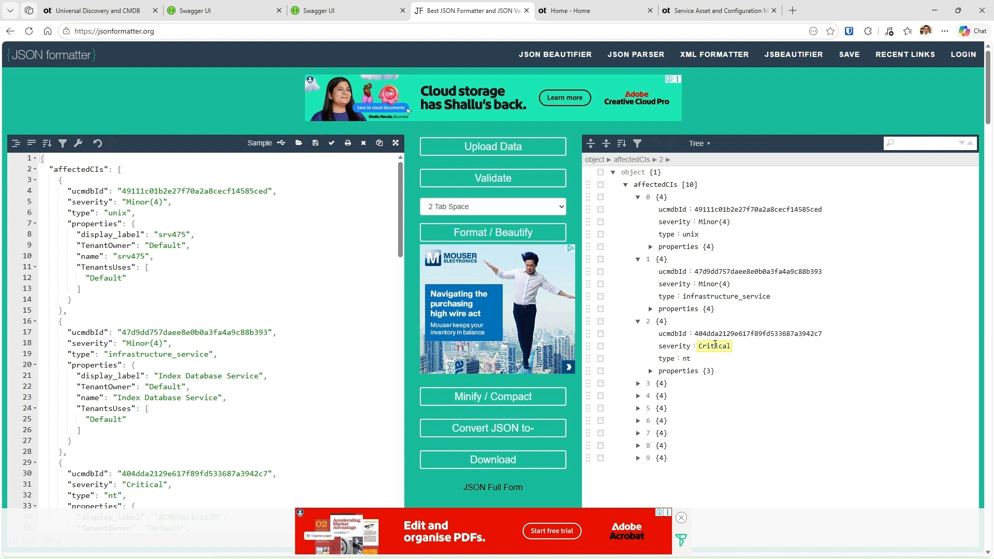
scroll(709, 323, down, 1)
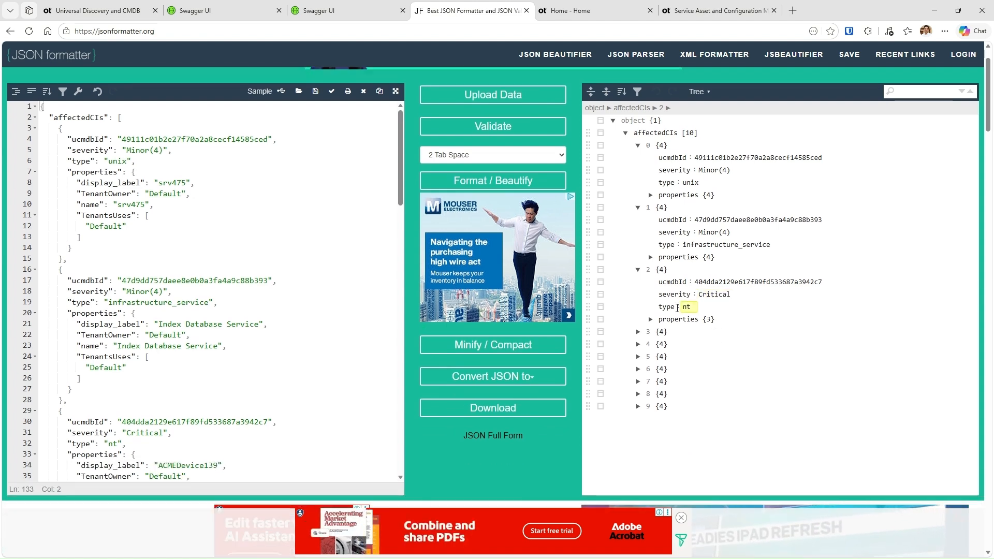
click(650, 319)
scroll(651, 322, down, 1)
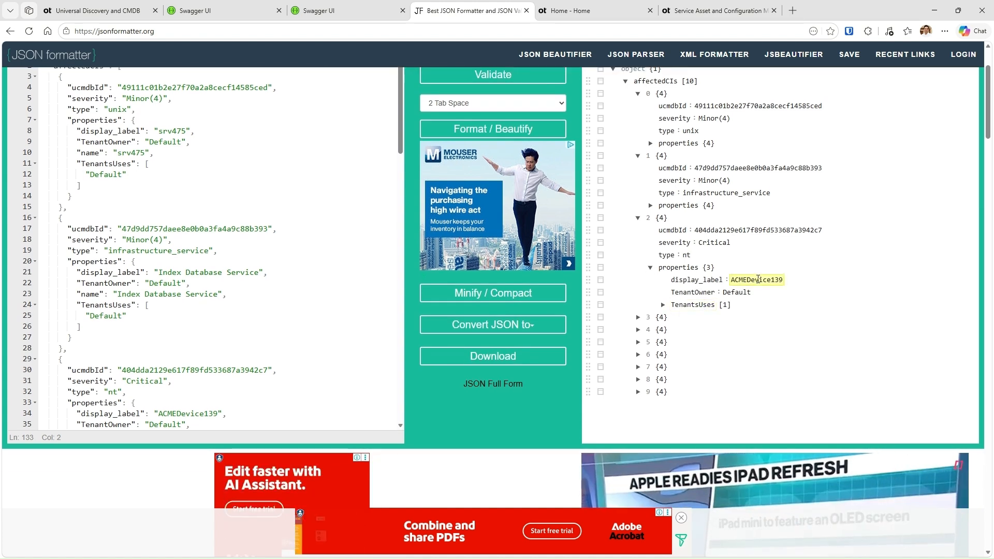
Expand affectedCIs entries 3 to 8 in the tree to view their IDs, severities and types
click(641, 317)
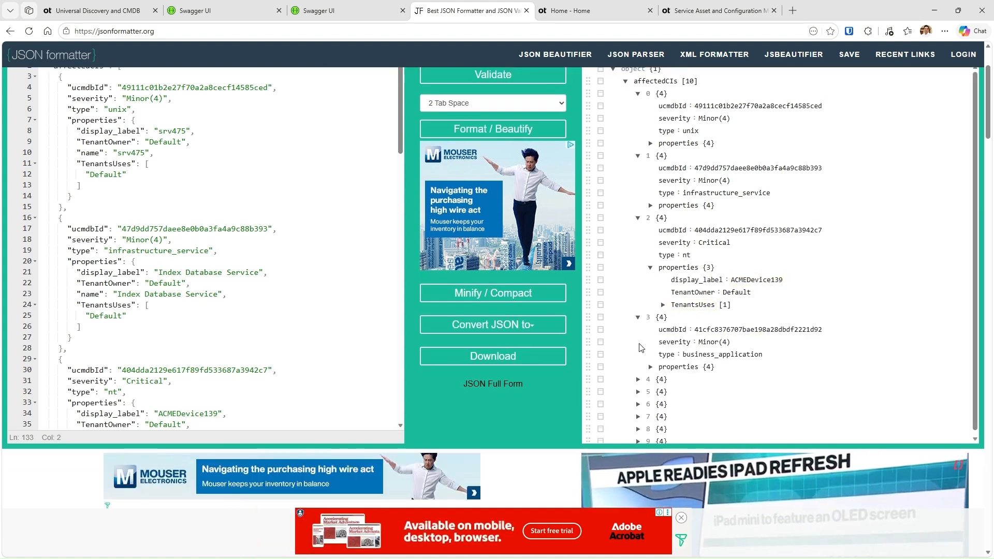
click(637, 377)
scroll(637, 383, down, 1)
click(637, 387)
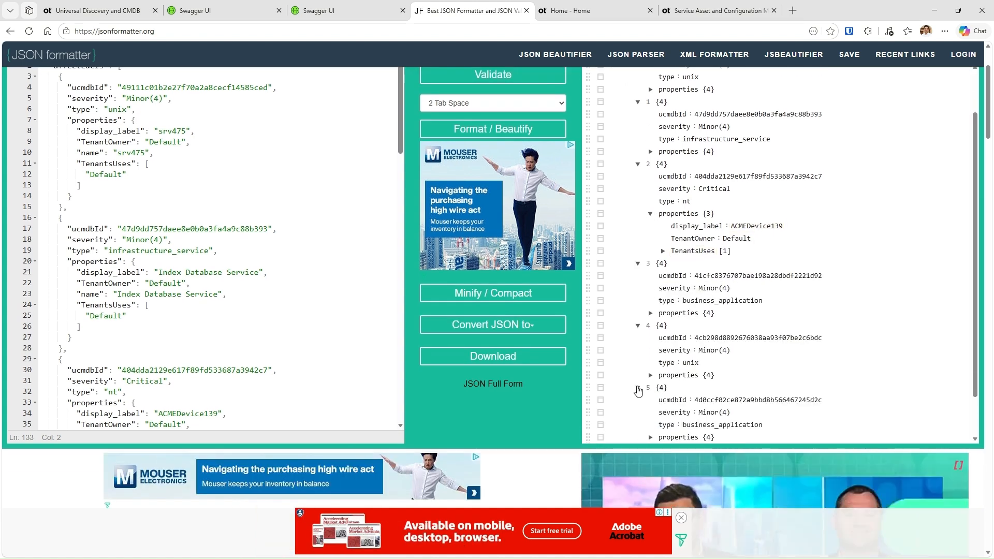
scroll(637, 387, down, 1)
click(636, 400)
scroll(636, 401, down, 1)
click(637, 412)
scroll(642, 378, down, 1)
click(638, 425)
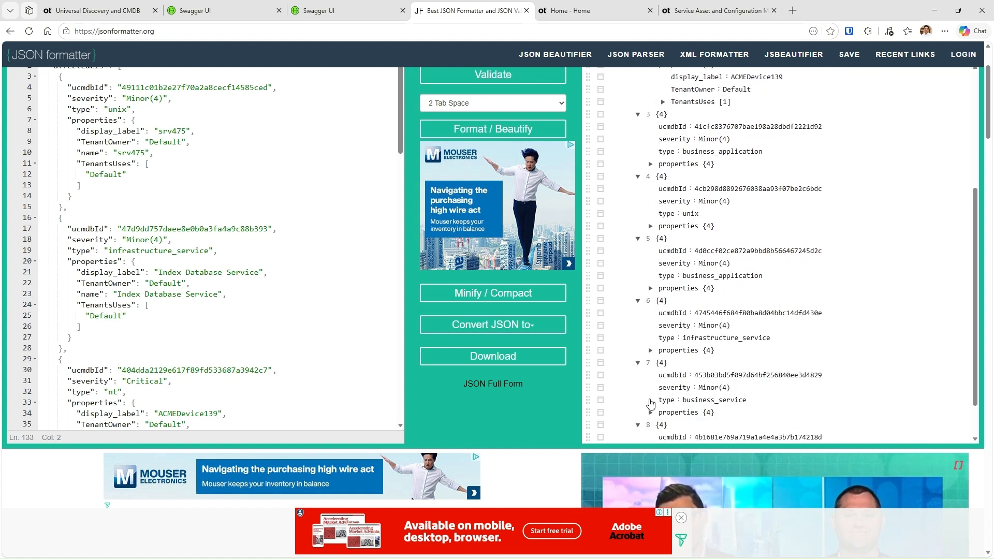
Expand the properties of affectedCIs entry 8, and expand entry 9 together with its properties
scroll(641, 419, down, 1)
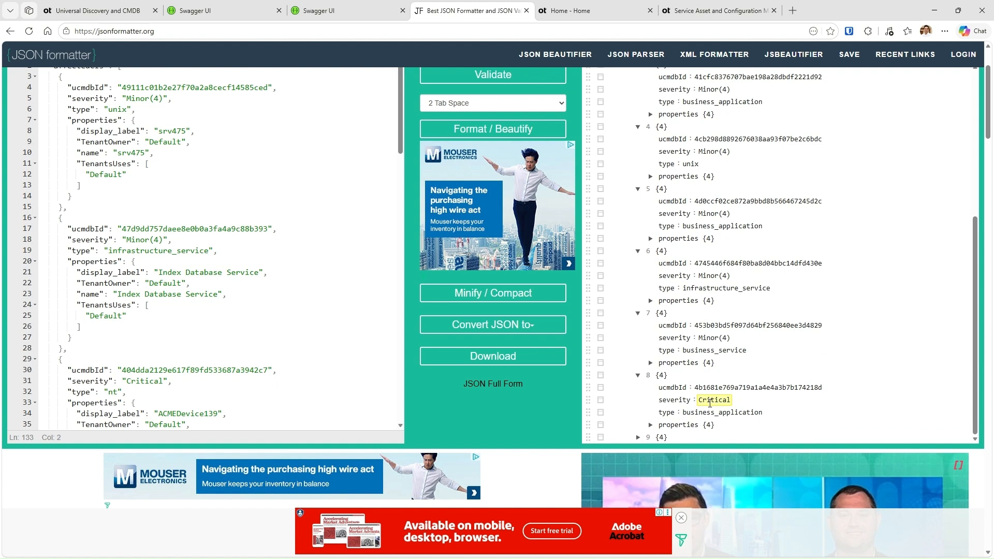
click(651, 424)
scroll(653, 427, down, 1)
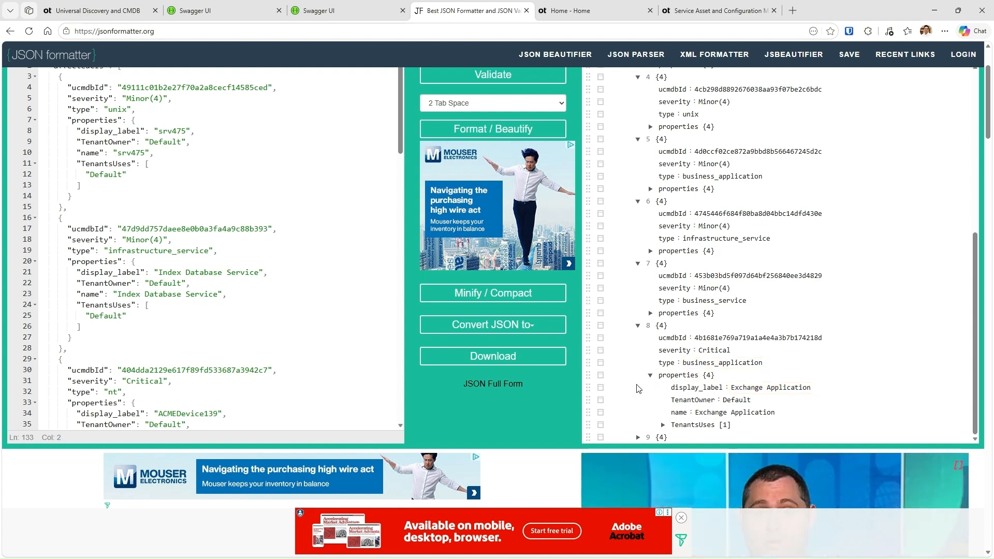
scroll(636, 388, down, 3)
scroll(643, 238, up, 3)
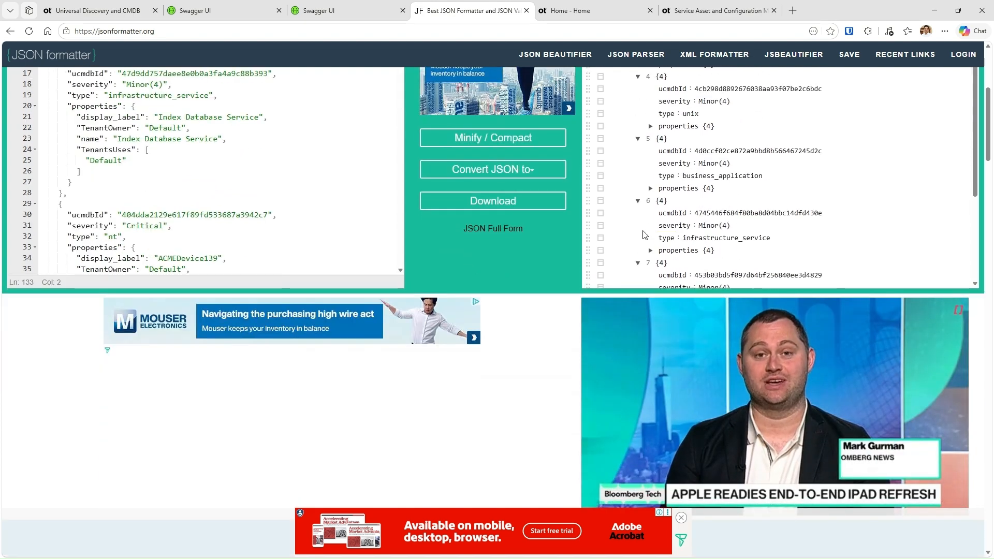
scroll(644, 235, down, 3)
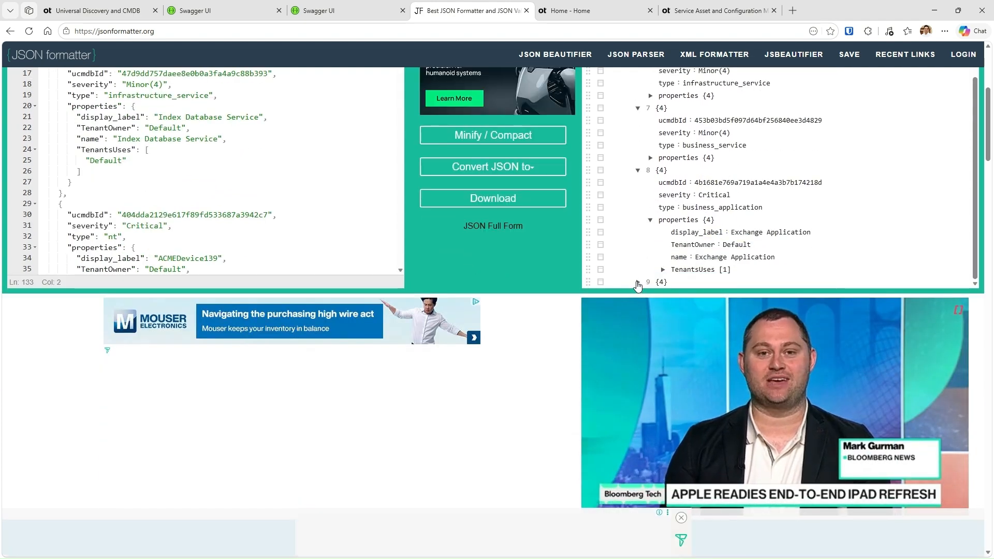
click(637, 282)
scroll(644, 284, down, 1)
click(650, 282)
scroll(668, 245, down, 1)
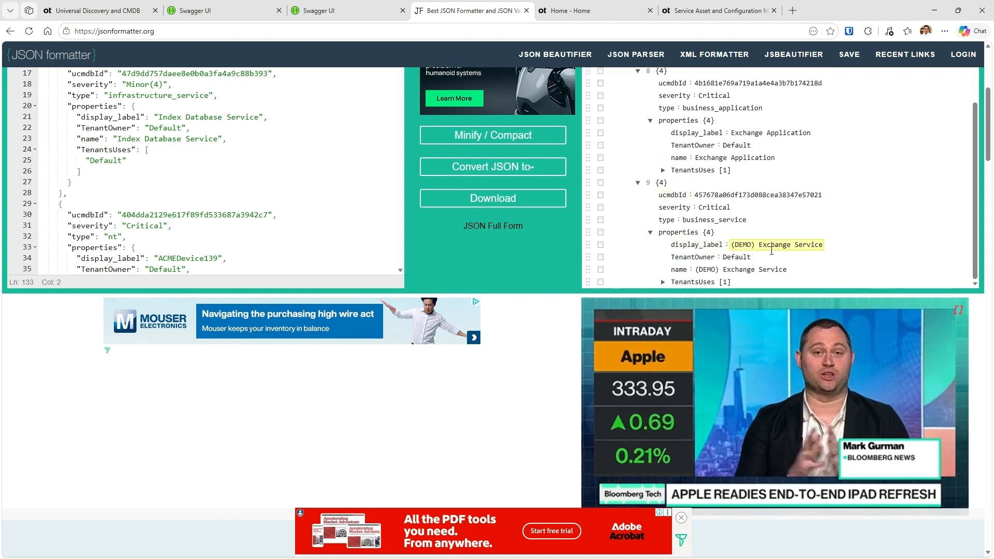
Examine the Exchange Application and (DEMO) Exchange Service entries at the end of the pasted JSON text, temporarily highlighting them
scroll(355, 218, down, 3)
scroll(350, 272, up, 2)
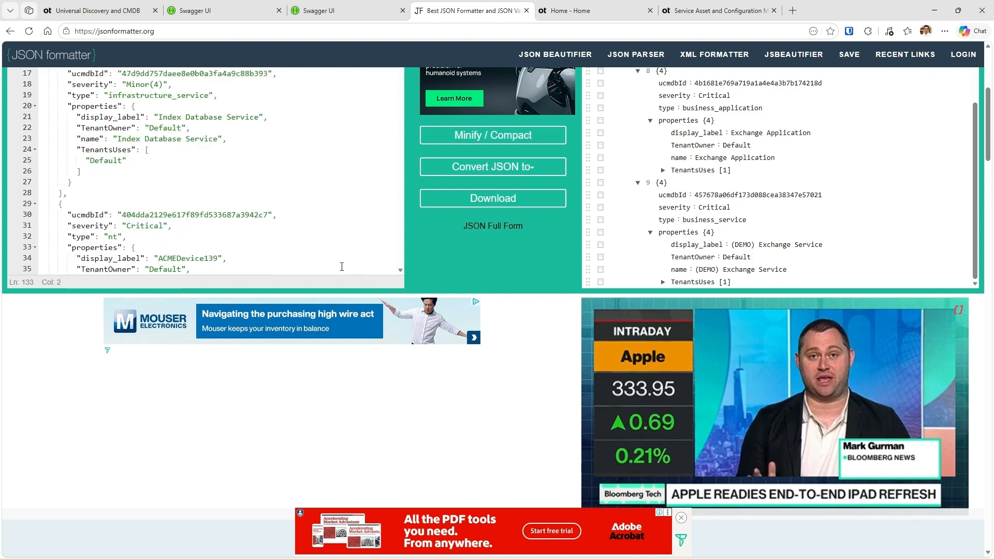
scroll(350, 273, up, 5)
scroll(167, 337, down, 10)
scroll(167, 336, down, 8)
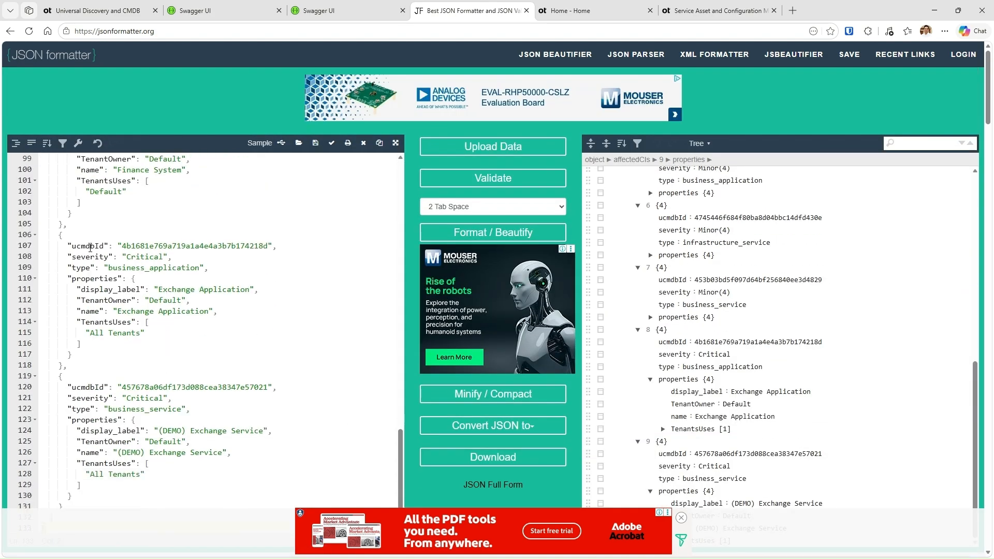
drag(79, 247, 161, 477)
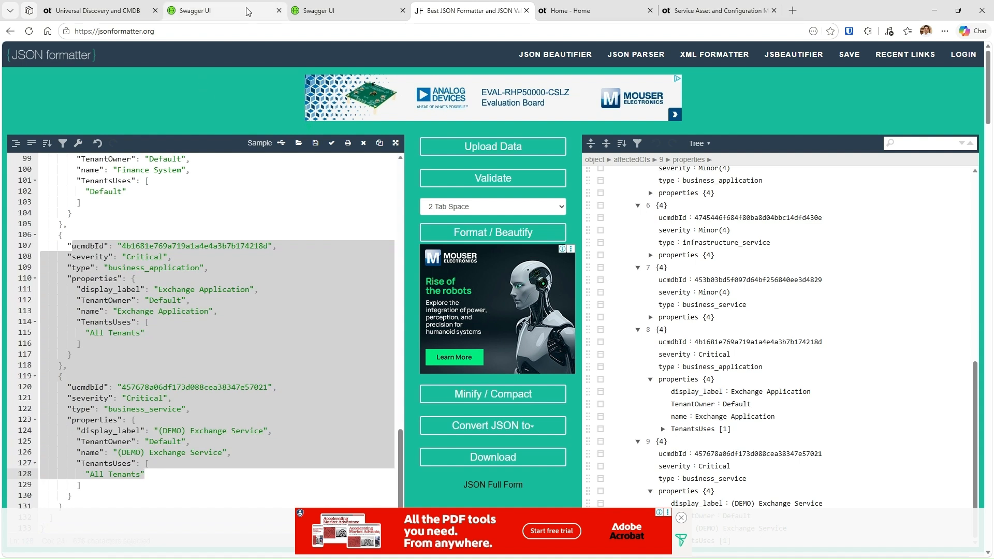
click(247, 322)
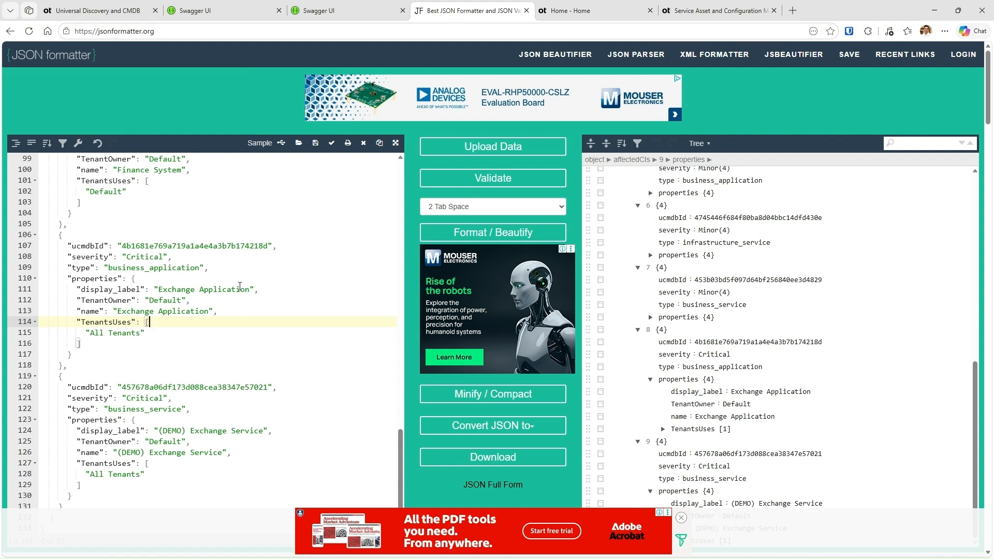